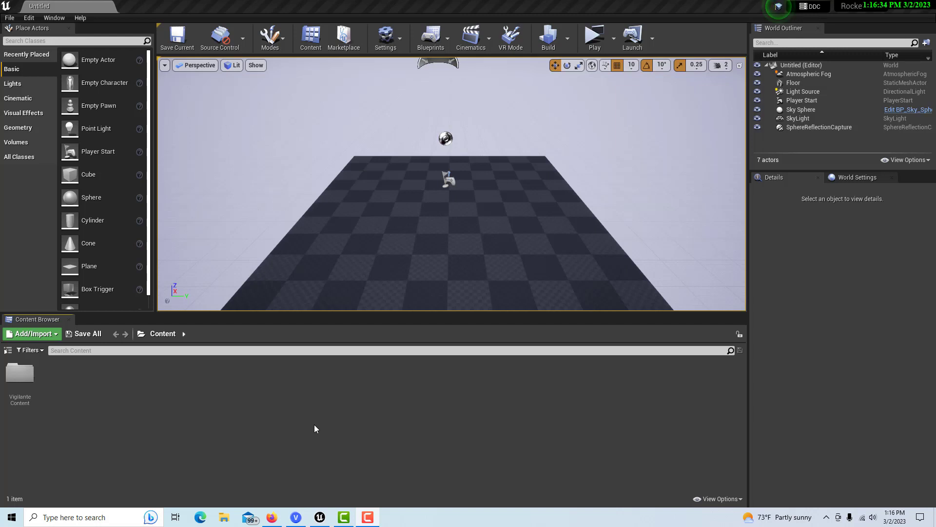
# Place BP_West_Missile_M26 from VigilanteContent/Projectiles/West_Missile_M26 in the level and reset its location to the origin.
pyautogui.doubleClick(31, 399)
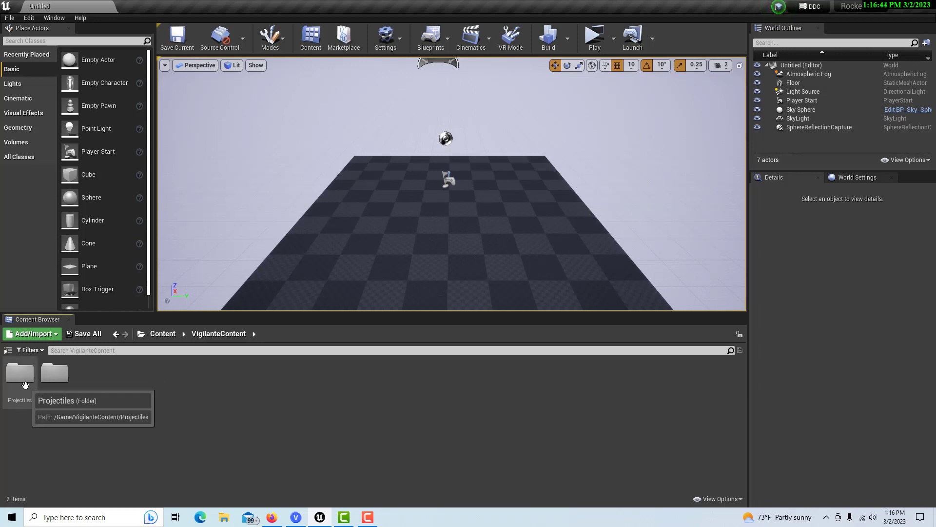
pyautogui.doubleClick(24, 385)
pyautogui.doubleClick(25, 385)
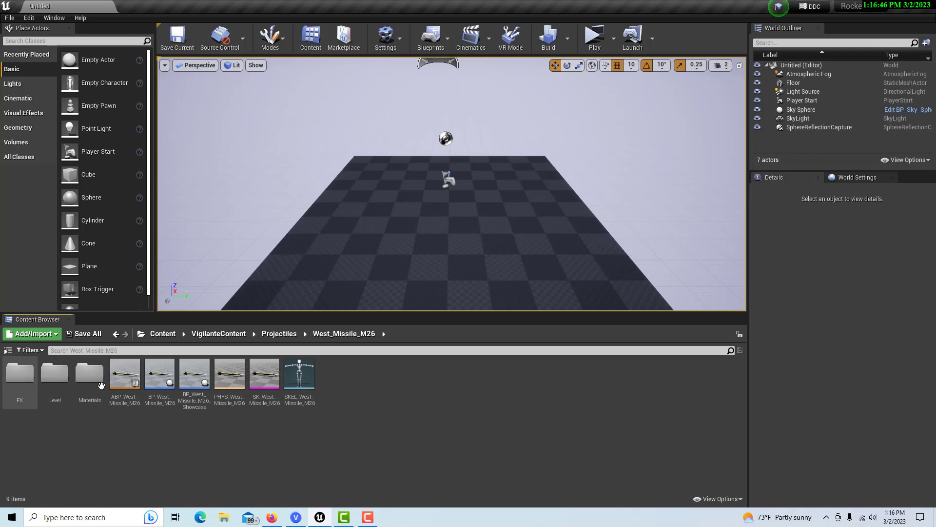
pyautogui.moveTo(159, 374); pyautogui.dragTo(438, 217)
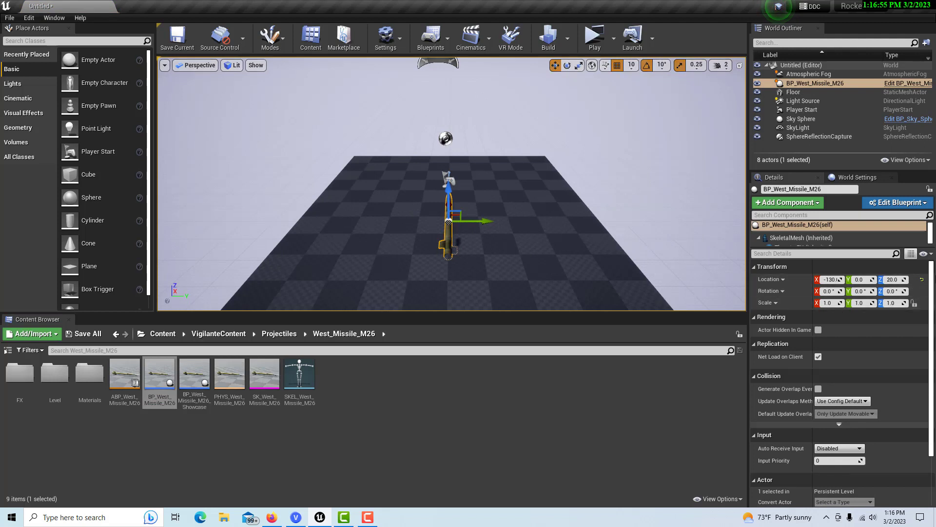
pyautogui.click(922, 279)
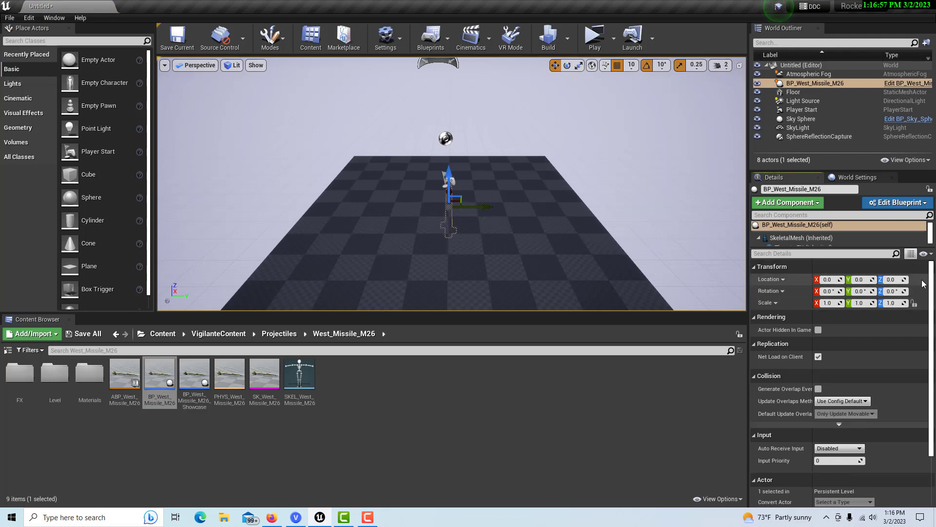
# Stand the missile upright with a Y rotation of 90° and set its Z location to 300.
pyautogui.click(871, 289)
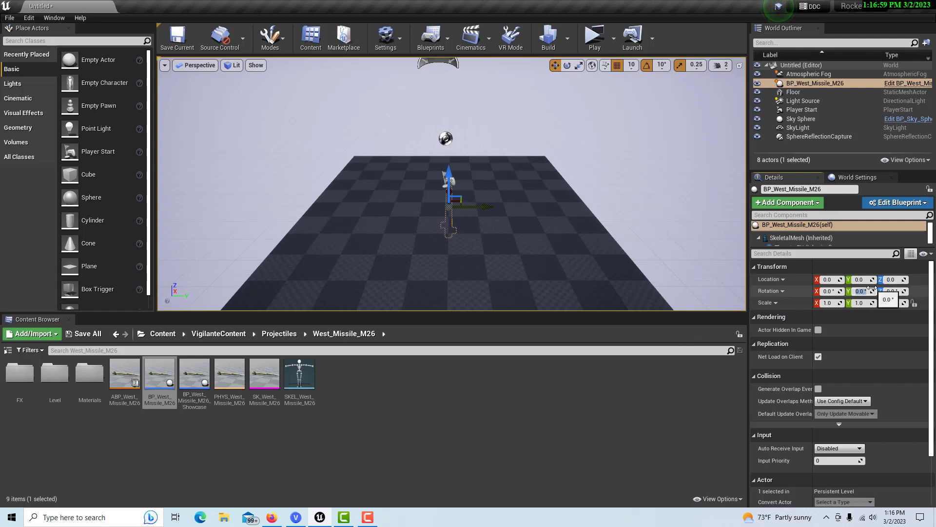
pyautogui.write('90')
pyautogui.press('Return')
pyautogui.moveTo(900, 288); pyautogui.dragTo(889, 289)
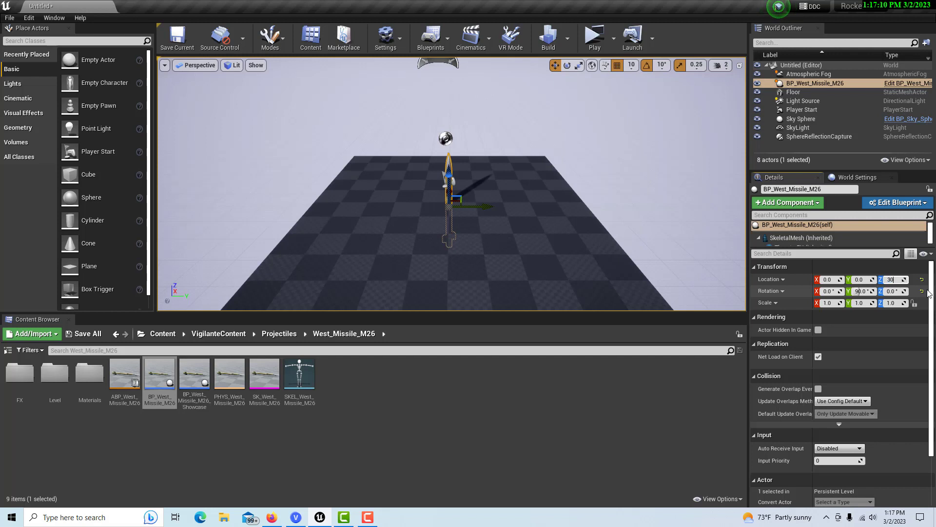
pyautogui.write('300')
pyautogui.press('Return')
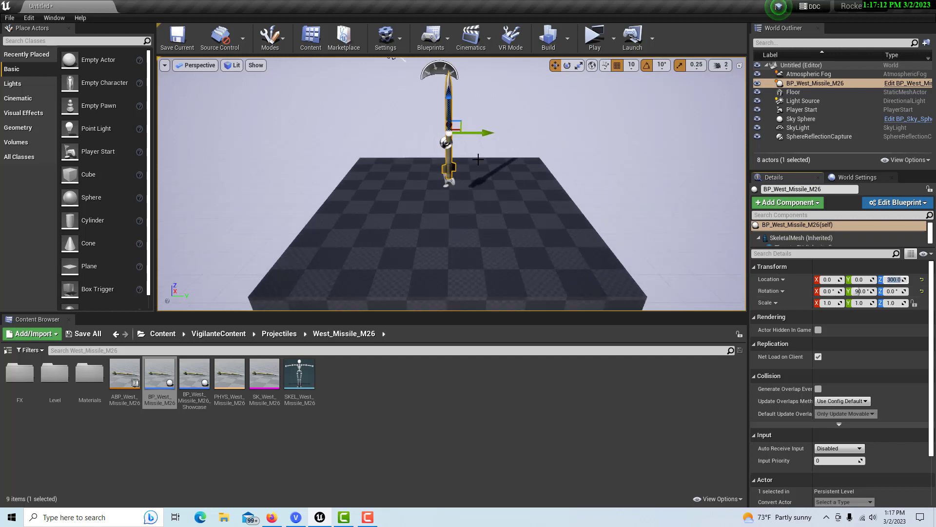
# Place an Empty Actor in the level, reset its location to the origin and move it behind the missile to about X 980.
pyautogui.scroll(3, 453, 176)
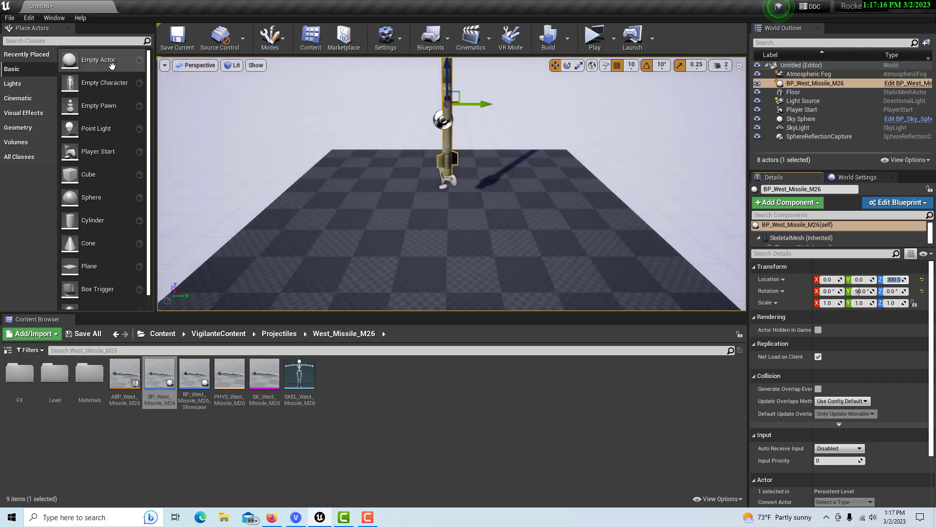
pyautogui.moveTo(112, 62); pyautogui.dragTo(467, 206)
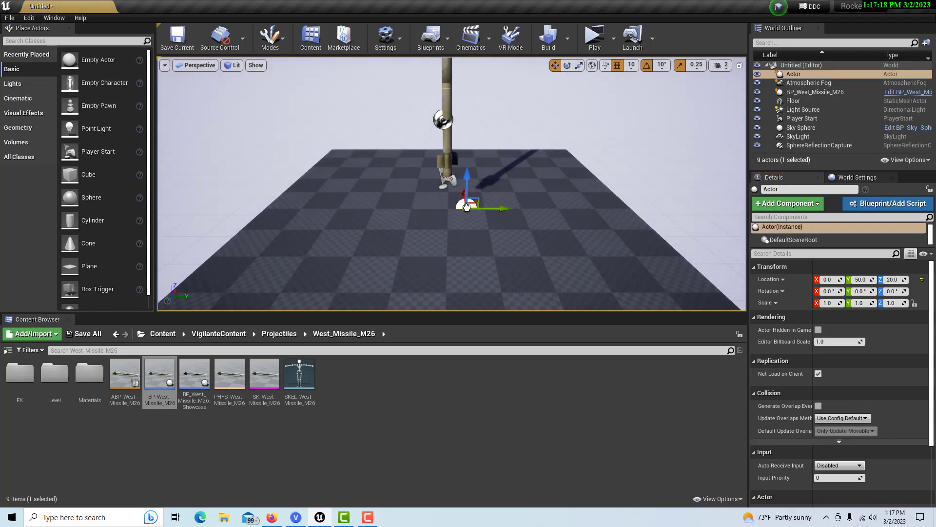
pyautogui.click(922, 279)
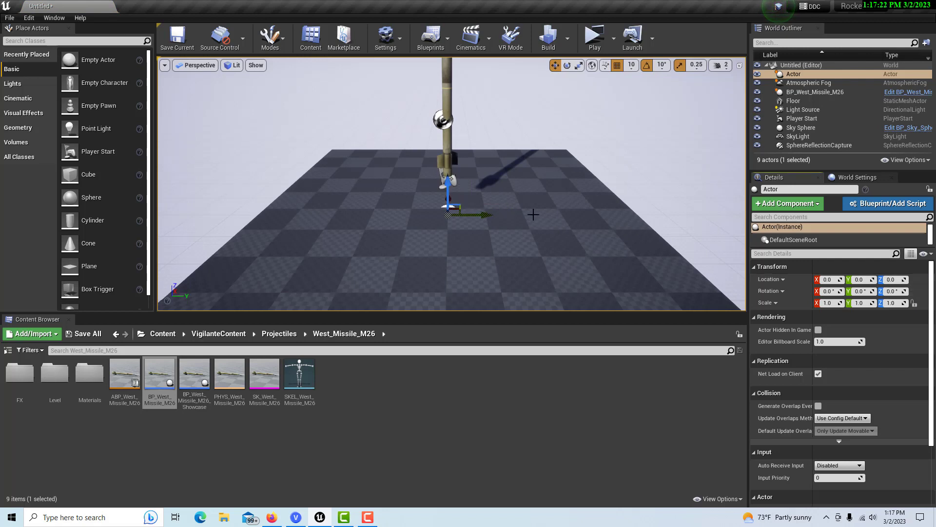
pyautogui.moveTo(449, 197); pyautogui.dragTo(433, 121)
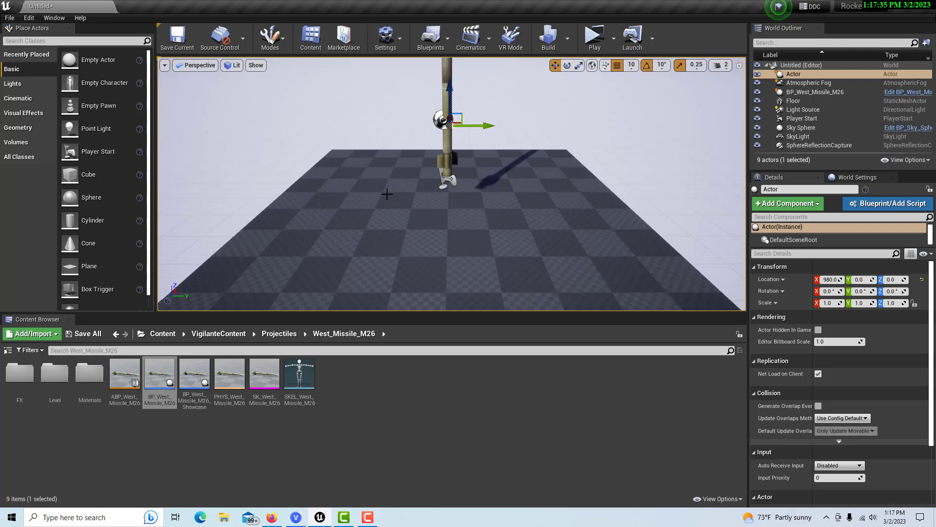
# Find the Cine Camera Actor and place it in front of the missile at about X -50, Y 0, Z 120.
pyautogui.click(33, 40)
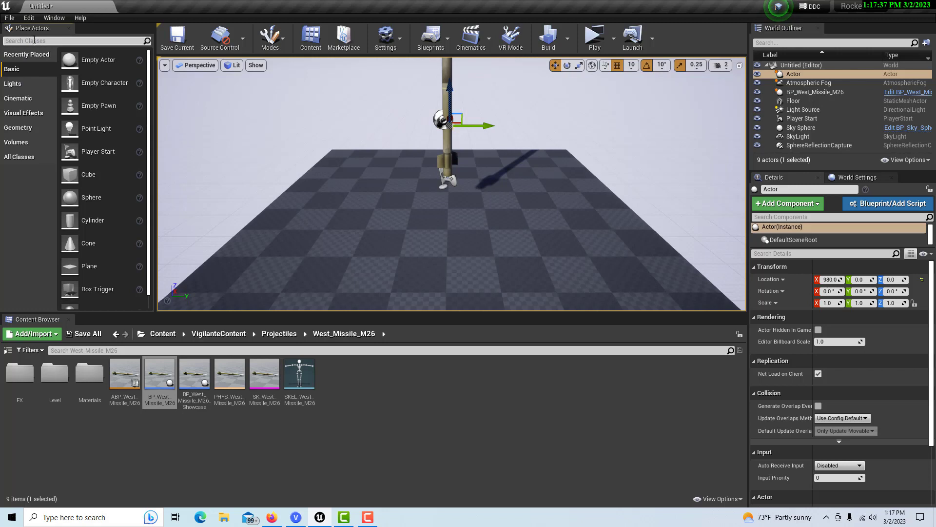
pyautogui.write('cine')
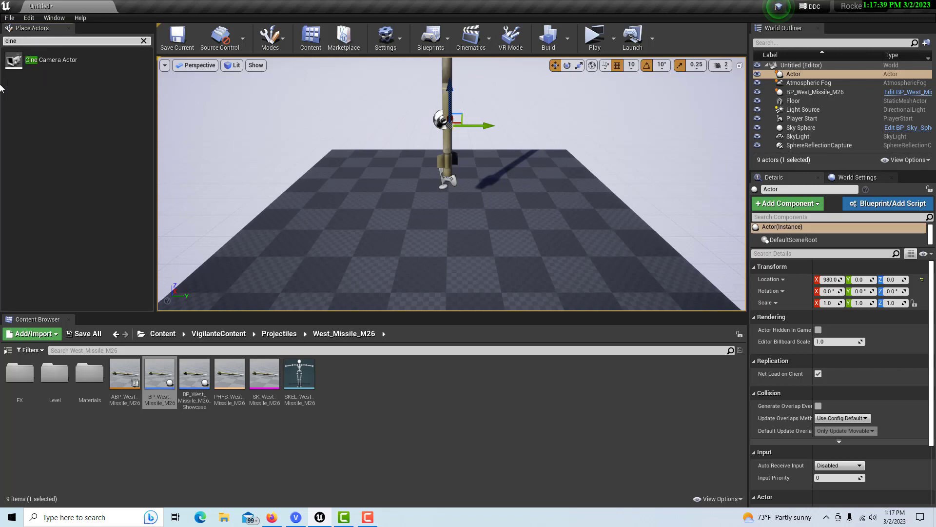
pyautogui.moveTo(49, 60); pyautogui.dragTo(438, 162)
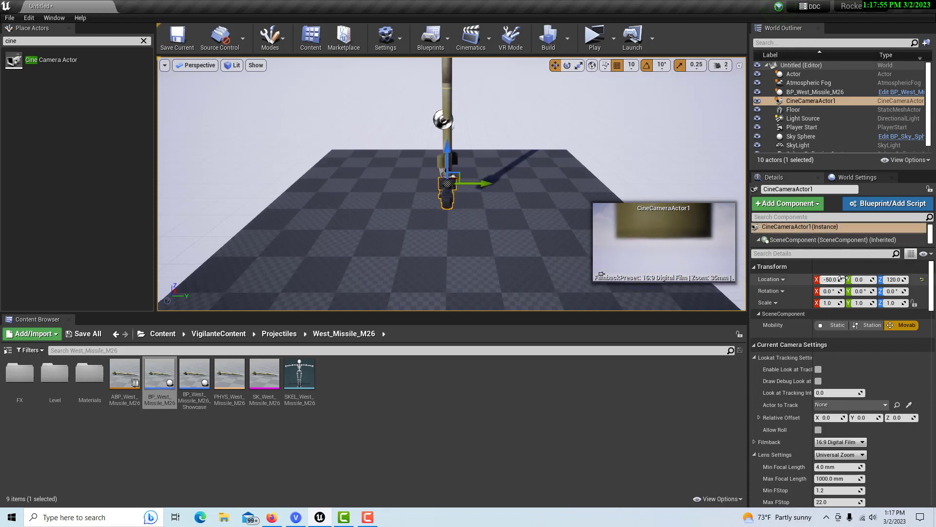
# Move the cine camera back from the missile to about X -577 and raise it to Z 200.
pyautogui.moveTo(838, 281)
pyautogui.mouseDown()
pyautogui.moveTo(826, 281)
pyautogui.moveTo(839, 279)
pyautogui.mouseUp()
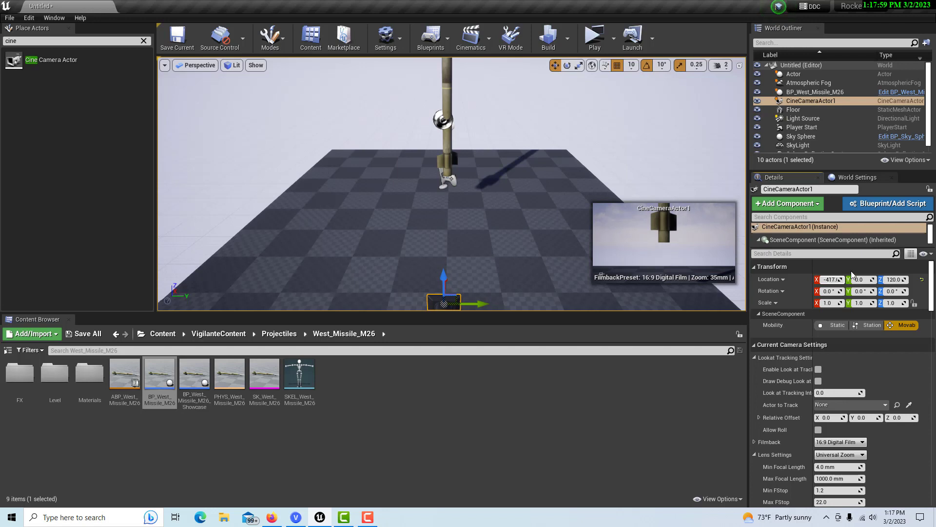
pyautogui.scroll(-5, 376, 151)
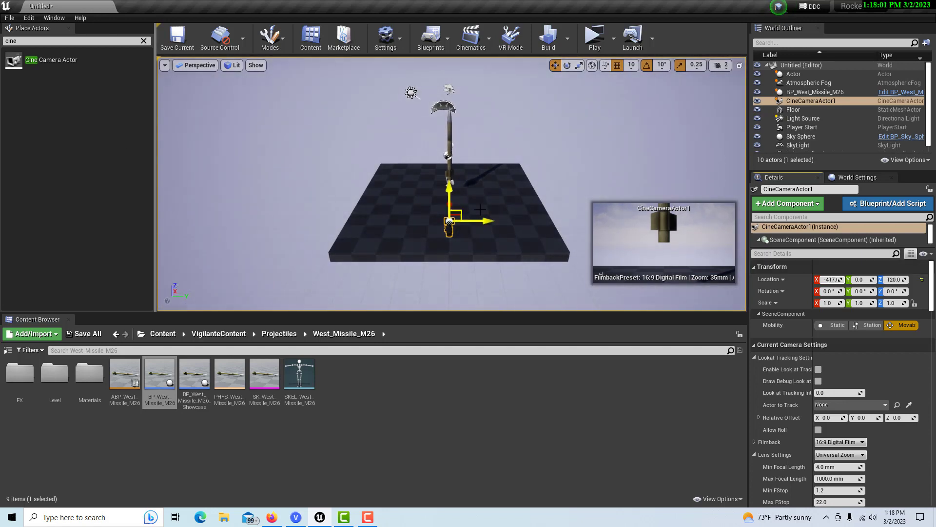
pyautogui.moveTo(832, 279); pyautogui.dragTo(811, 281)
pyautogui.moveTo(447, 218); pyautogui.dragTo(447, 199)
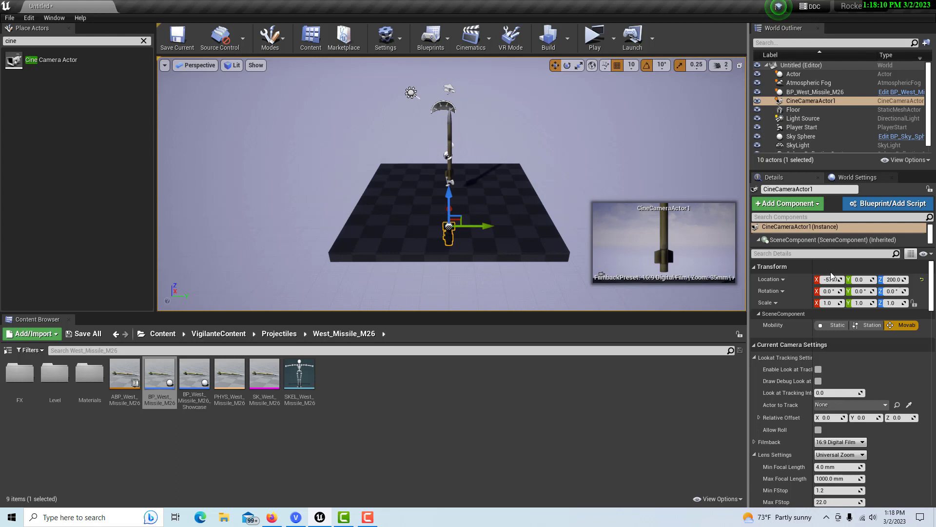
# Set the cine camera's current focal length to about 17.37 and its current aperture to 22.0.
pyautogui.scroll(-2, 871, 375)
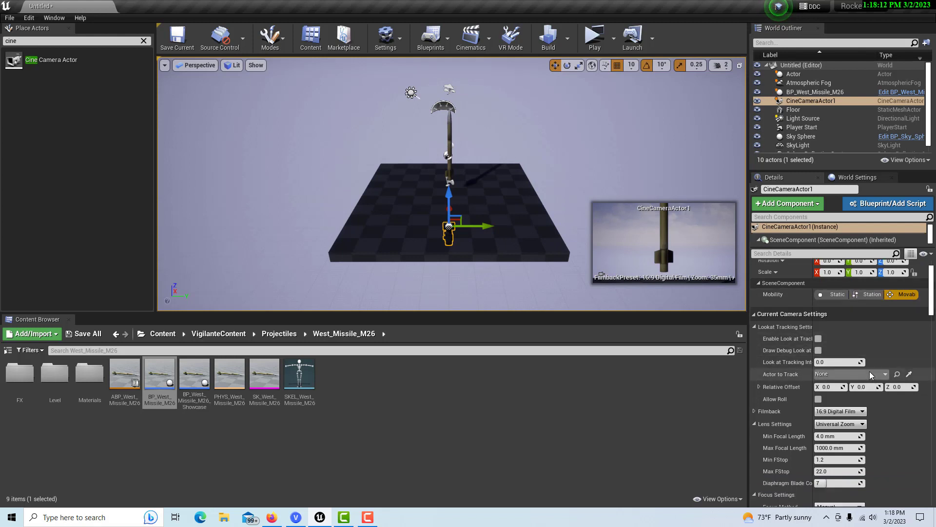
pyautogui.scroll(-3, 871, 374)
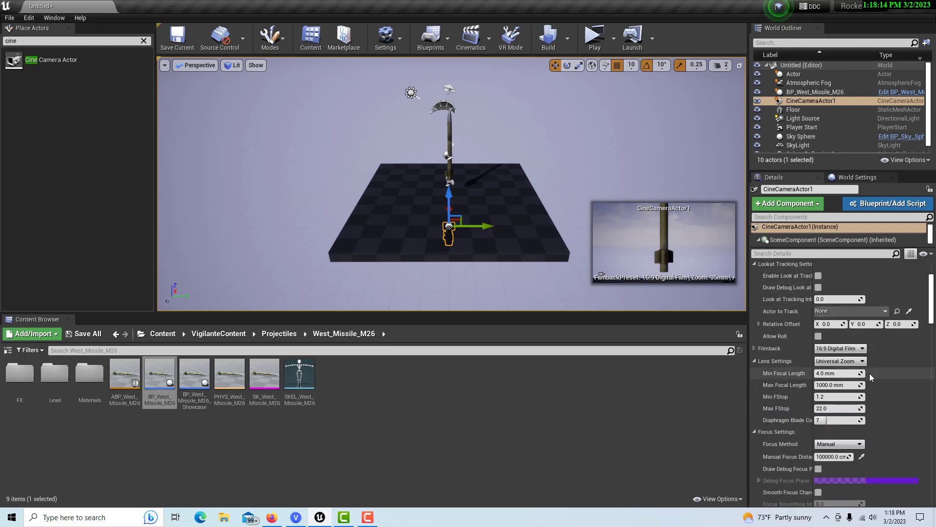
pyautogui.scroll(-7, 871, 377)
pyautogui.moveTo(860, 373); pyautogui.dragTo(790, 374)
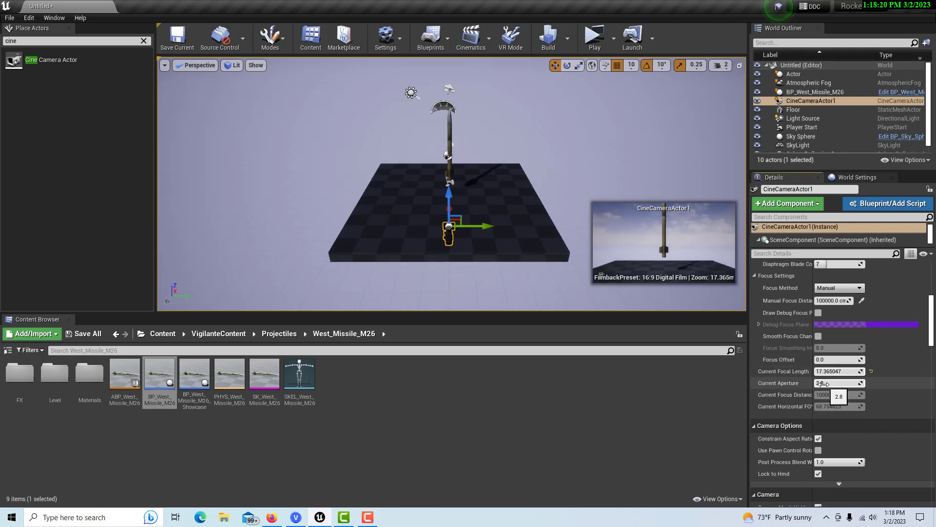
pyautogui.moveTo(824, 384); pyautogui.dragTo(868, 385)
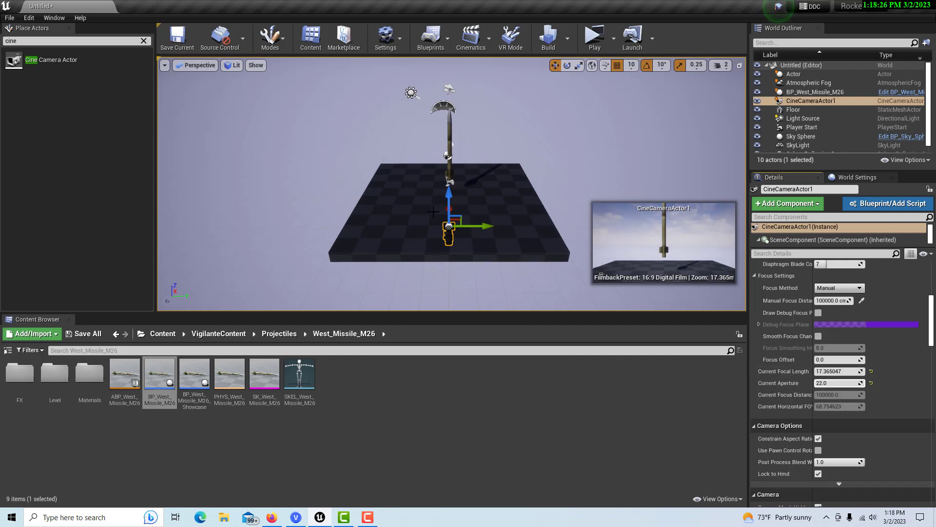
# Reposition the cine camera to about X -836 and Z 270 to frame the whole missile.
pyautogui.moveTo(448, 211)
pyautogui.mouseDown()
pyautogui.moveTo(450, 200)
pyautogui.moveTo(452, 209)
pyautogui.mouseUp()
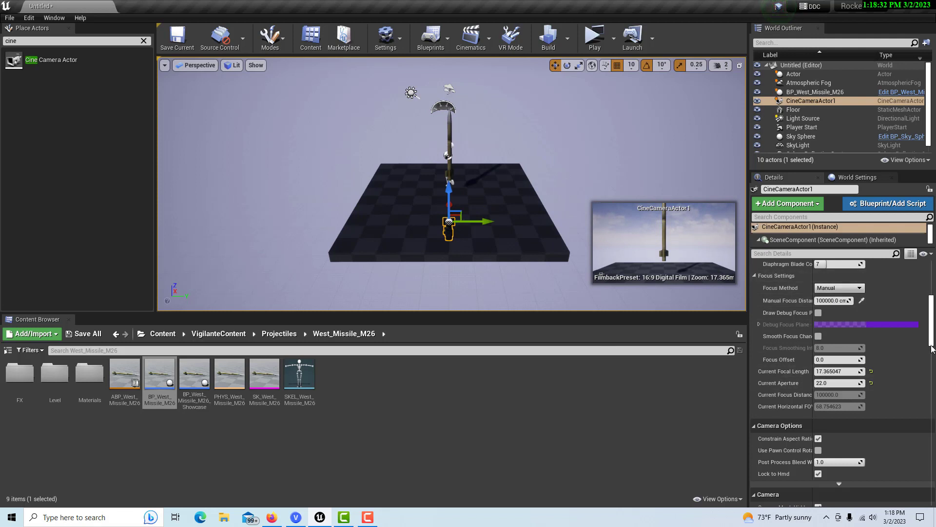
pyautogui.moveTo(932, 336); pyautogui.dragTo(932, 301)
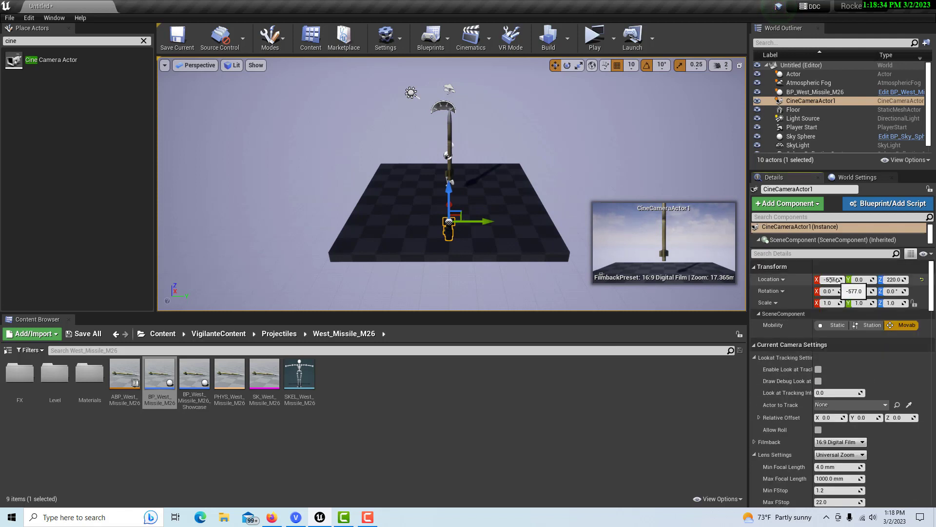
pyautogui.moveTo(449, 206); pyautogui.dragTo(449, 249)
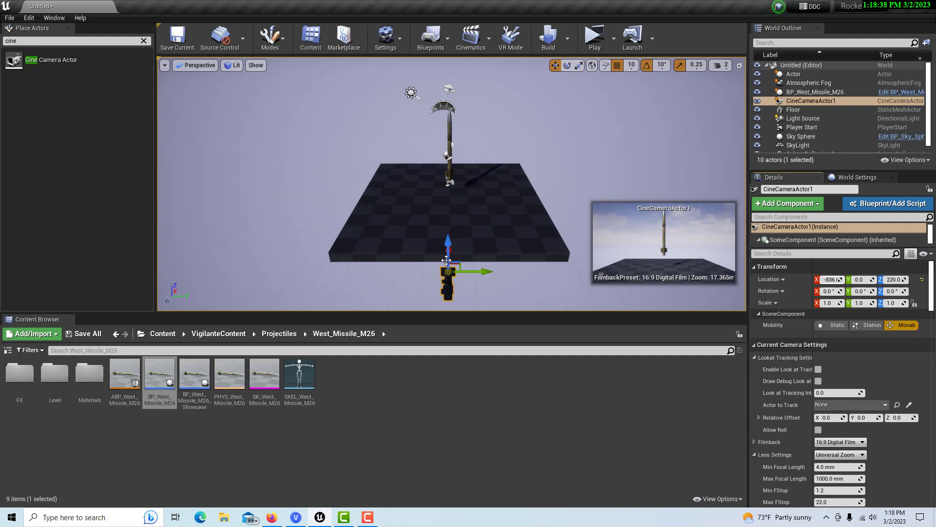
pyautogui.moveTo(447, 256); pyautogui.dragTo(447, 242)
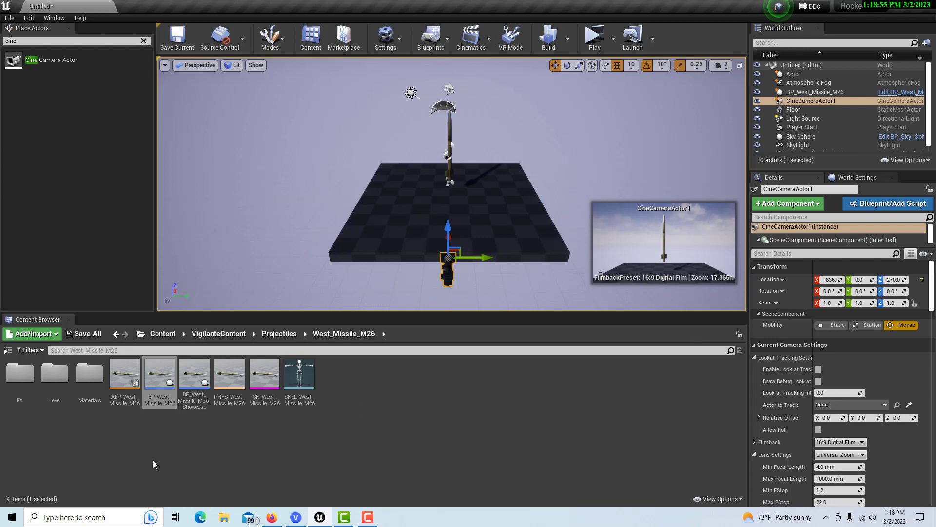
# Place the NS_West_Missile_M26 Niagara system from the FX folder at the origin with a Y rotation of -90°.
pyautogui.click(27, 379)
pyautogui.doubleClick(27, 379)
pyautogui.moveTo(19, 375); pyautogui.dragTo(441, 196)
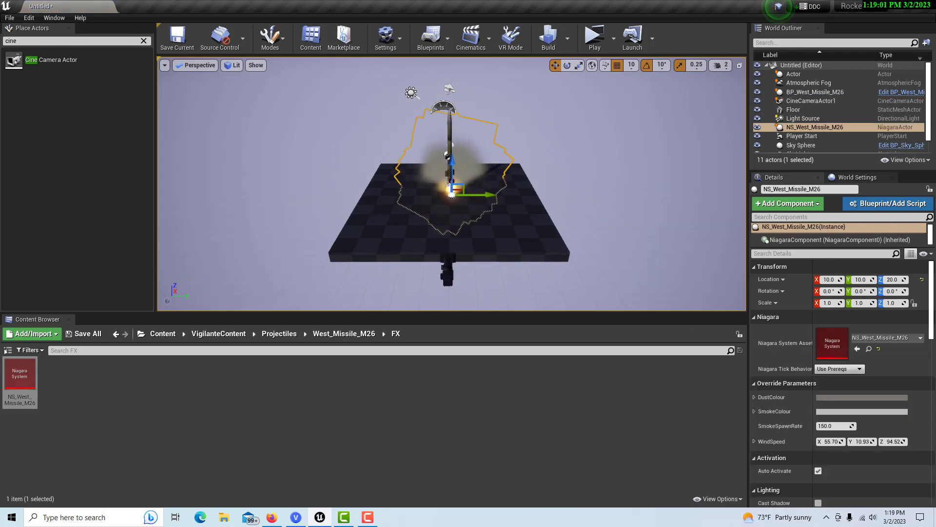
pyautogui.click(922, 280)
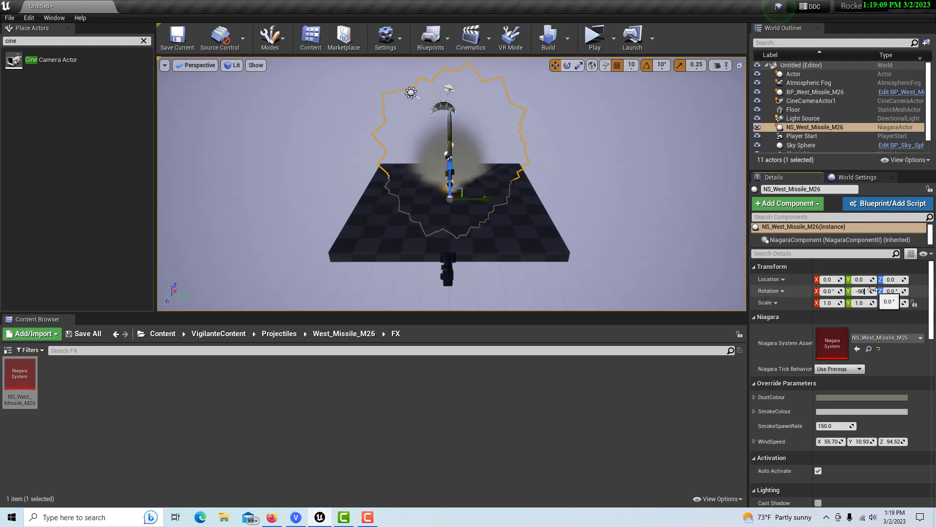
pyautogui.press('Return')
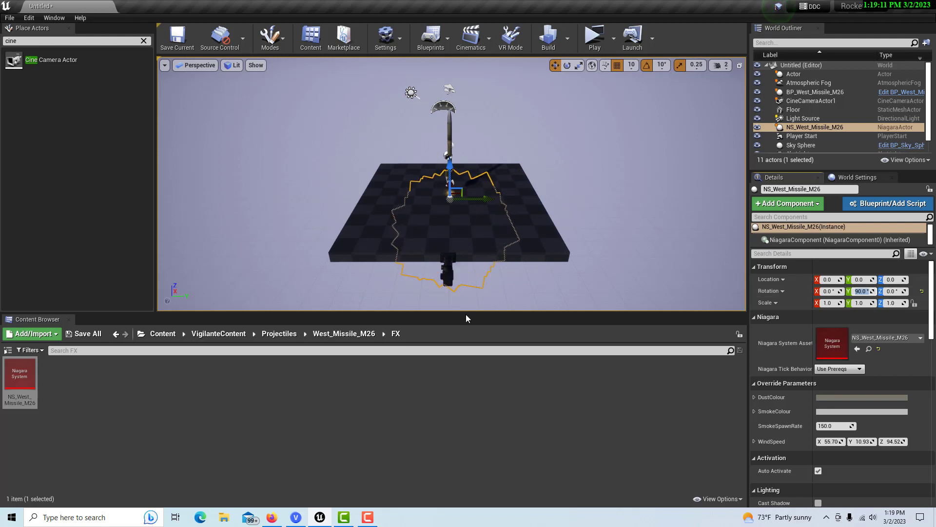
# Raise the NS_West_Missile_M26 exhaust effect toward the missile's tail, to about Z 101.
pyautogui.click(452, 151)
pyautogui.scroll(5, 486, 202)
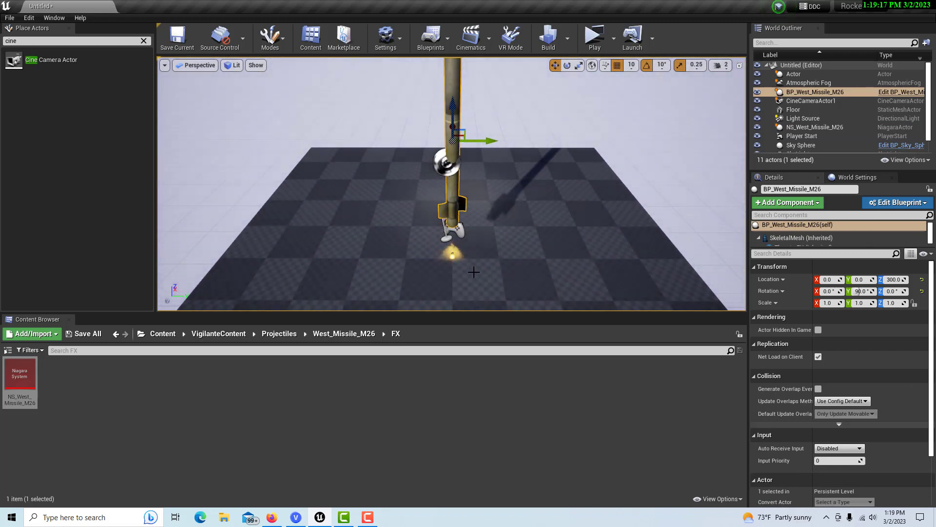
pyautogui.moveTo(512, 236); pyautogui.dragTo(502, 225)
pyautogui.click(467, 266)
pyautogui.moveTo(467, 266); pyautogui.dragTo(457, 218)
pyautogui.press('f')
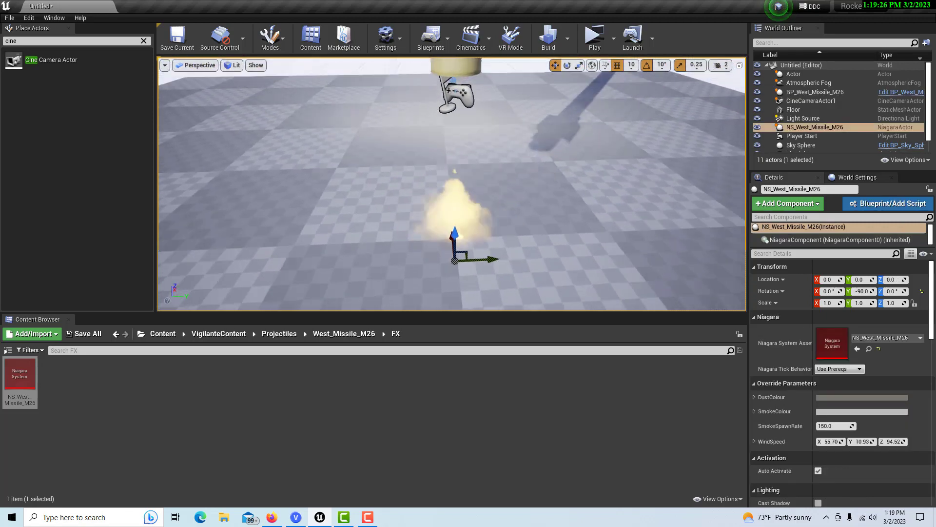
pyautogui.scroll(2, 468, 209)
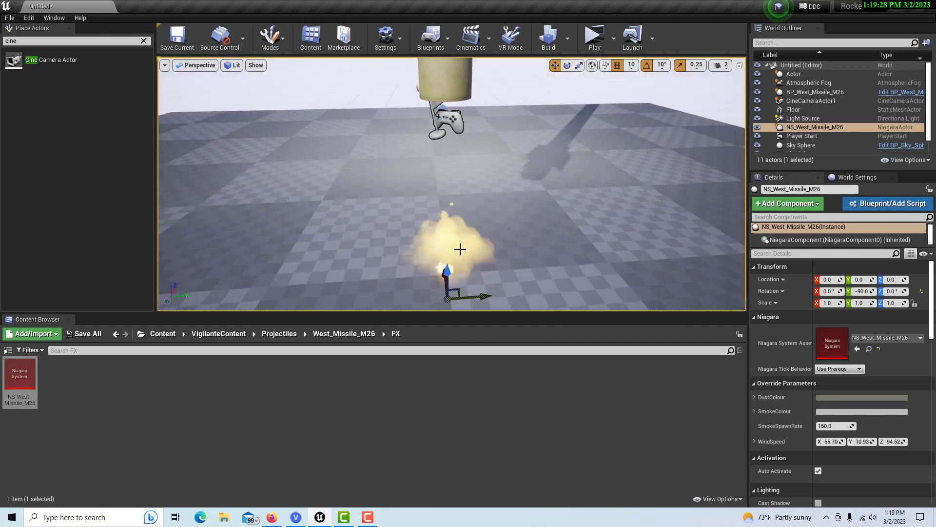
pyautogui.moveTo(459, 274); pyautogui.dragTo(460, 140)
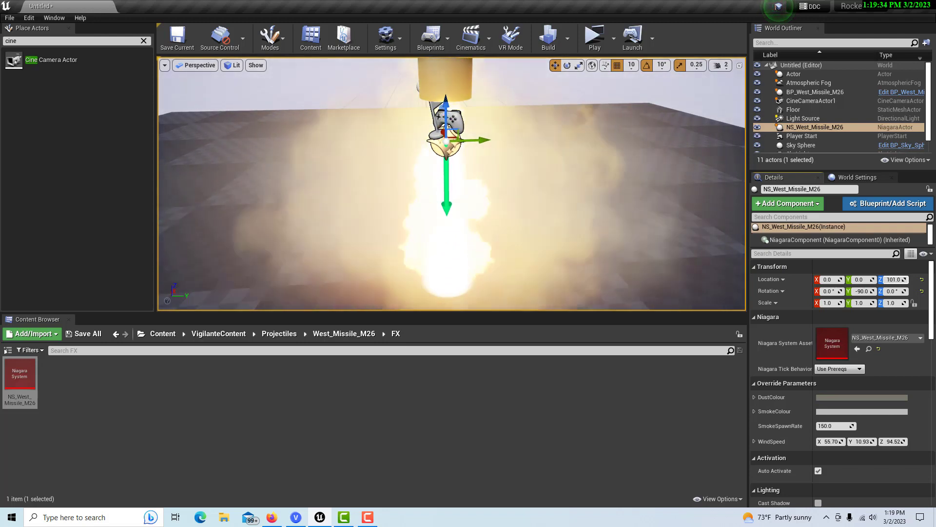
# Select CineCameraActor1 and check the missile and exhaust effect in its camera preview.
pyautogui.scroll(-5, 861, 278)
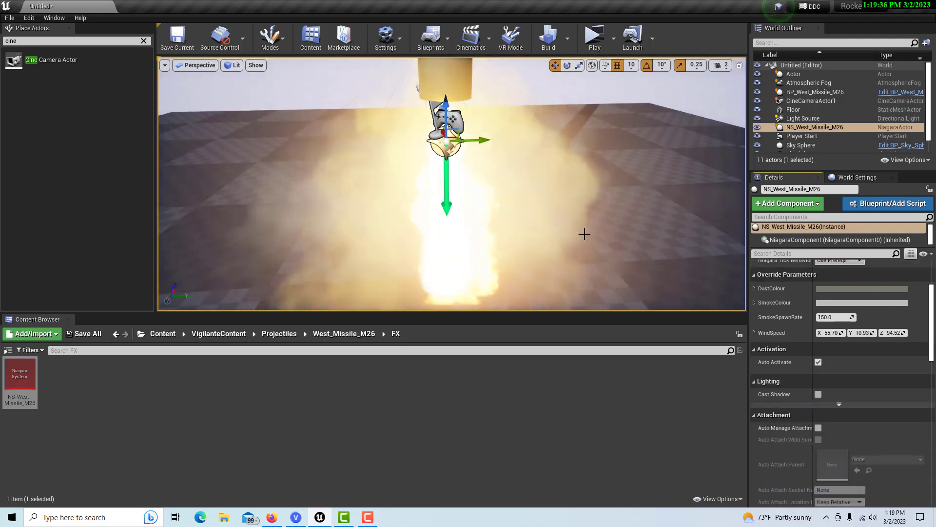
pyautogui.scroll(-4, 584, 232)
pyautogui.scroll(-5, 641, 182)
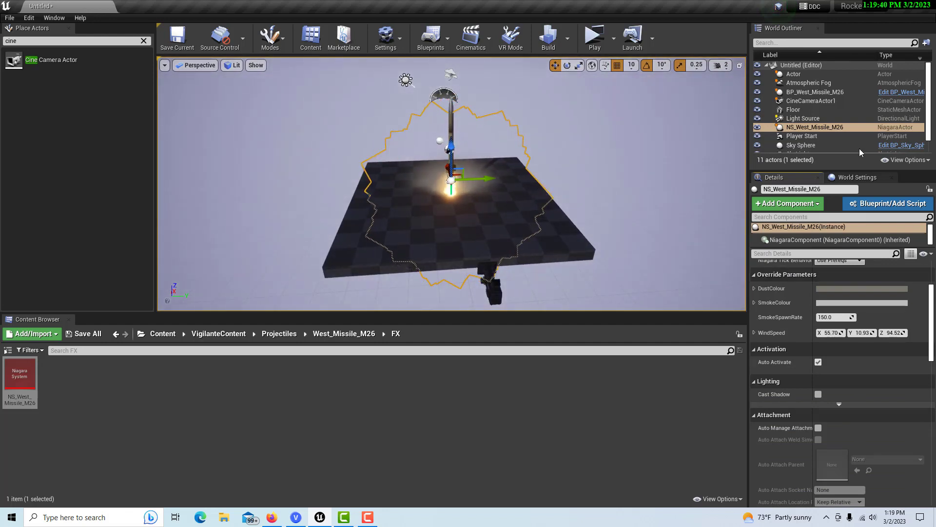
pyautogui.click(821, 101)
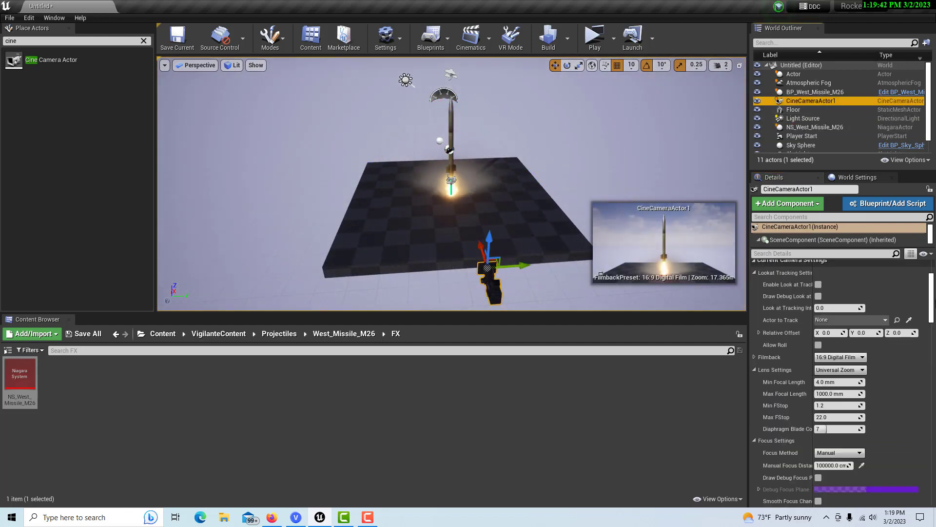
# Enable look-at tracking on CineCameraActor1 and set the empty Actor as the actor to track.
pyautogui.moveTo(932, 279)
pyautogui.mouseDown()
pyautogui.moveTo(933, 355)
pyautogui.moveTo(932, 263)
pyautogui.mouseUp()
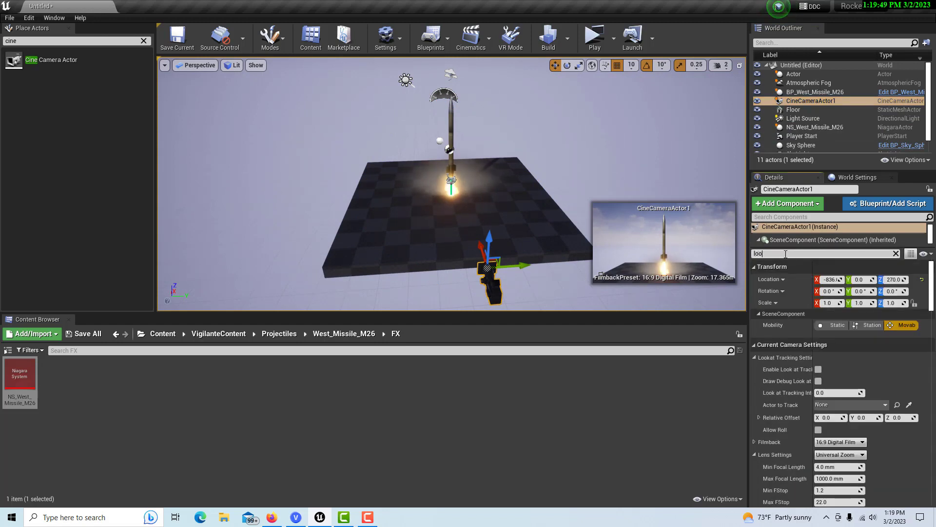
pyautogui.write('k')
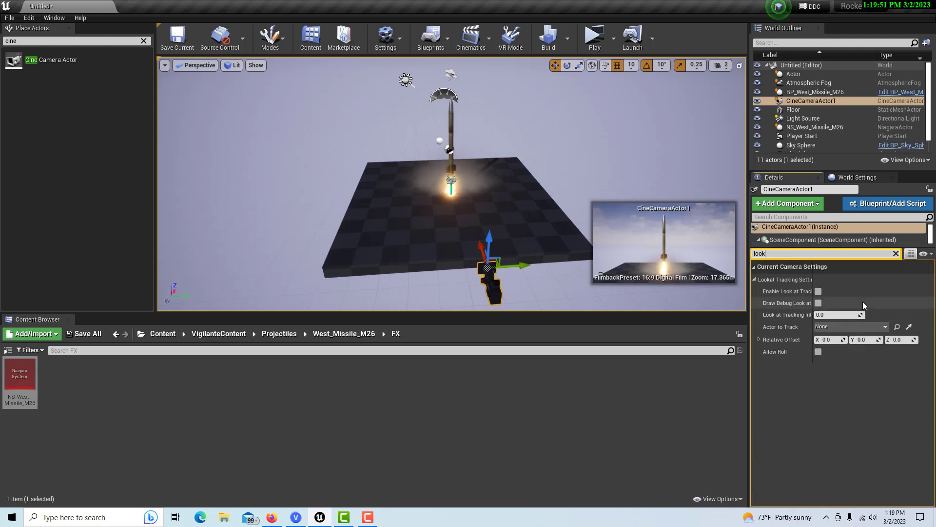
pyautogui.click(819, 291)
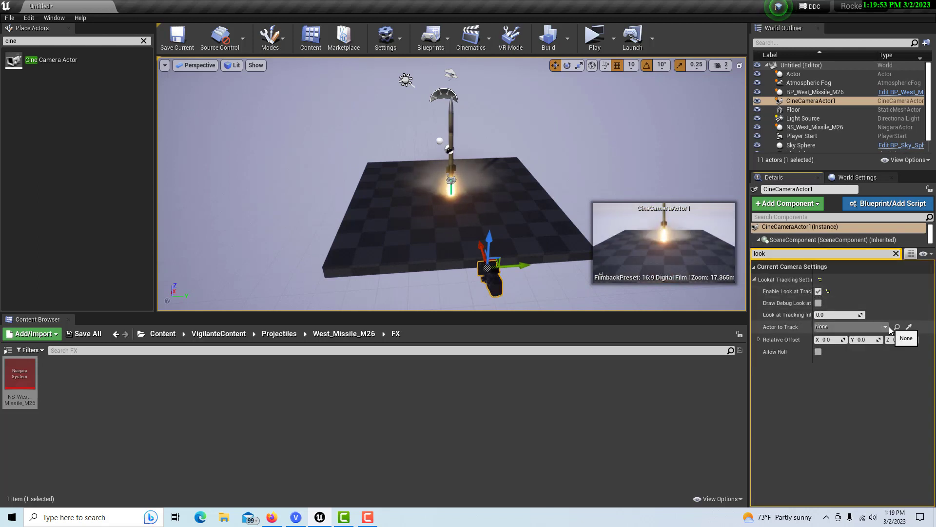
pyautogui.click(909, 326)
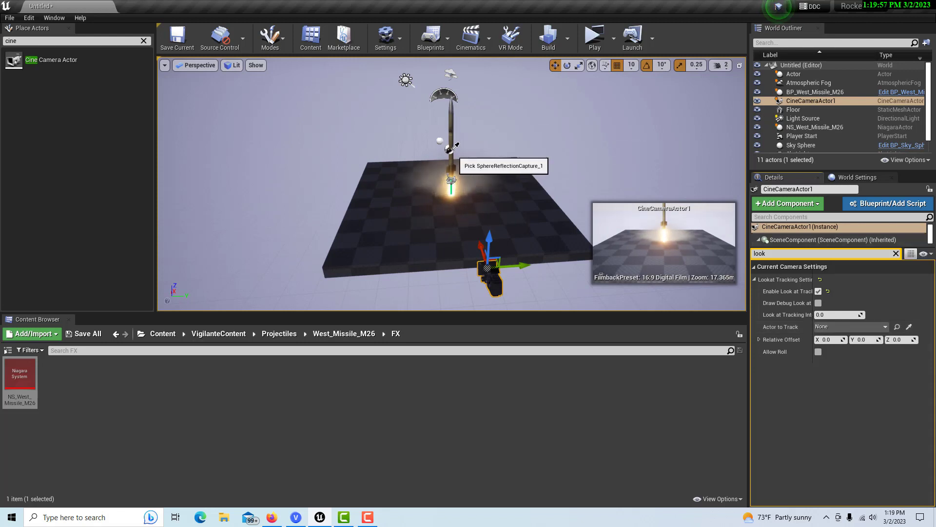
pyautogui.click(879, 325)
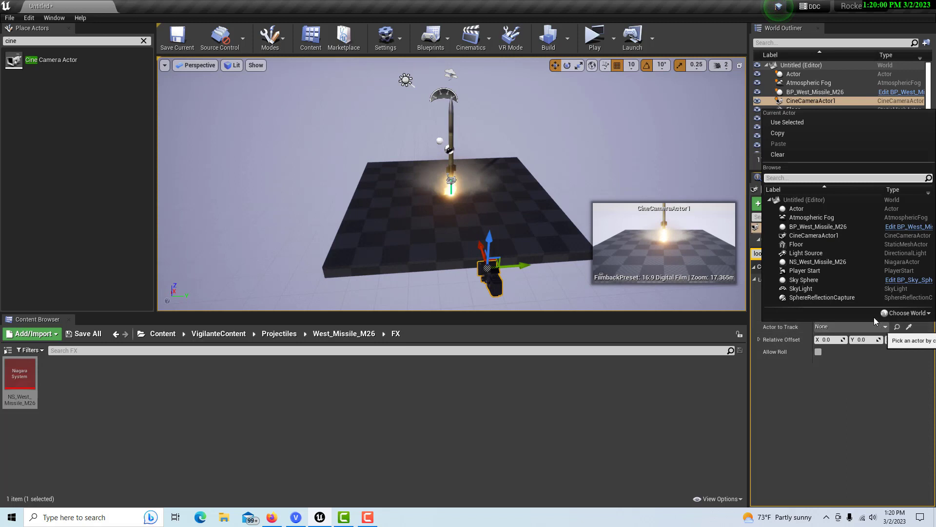
pyautogui.click(808, 210)
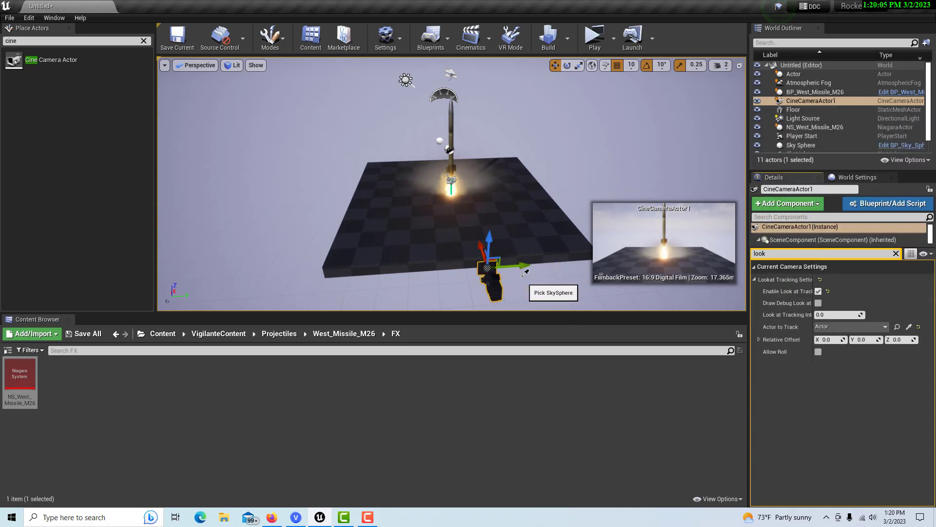
pyautogui.scroll(-2, 525, 272)
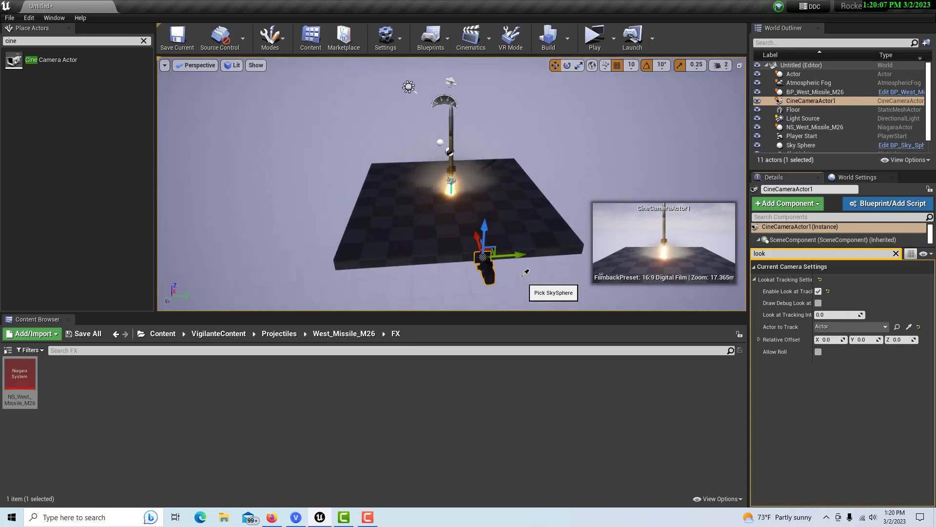
pyautogui.scroll(-2, 526, 272)
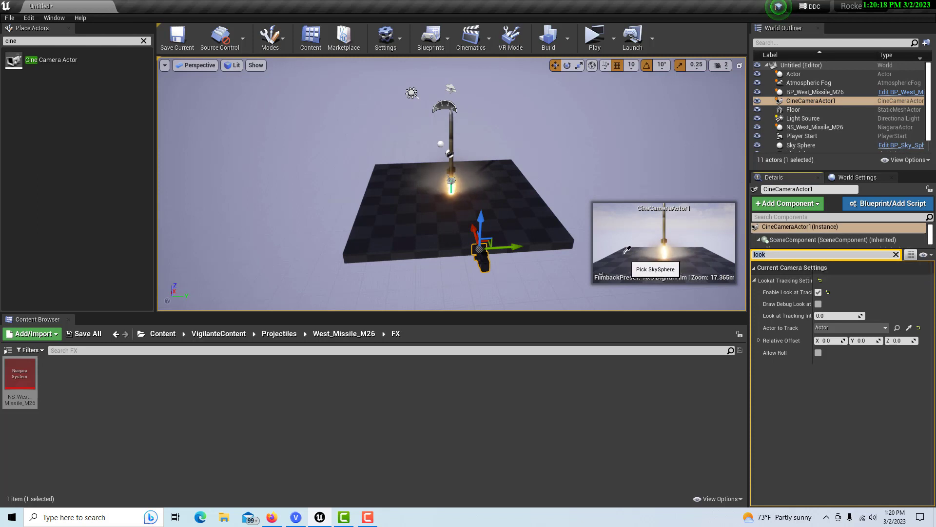
# Clear the details filter and reduce the cine camera's current focal length to about 13.3 mm.
pyautogui.press('BackSpace')
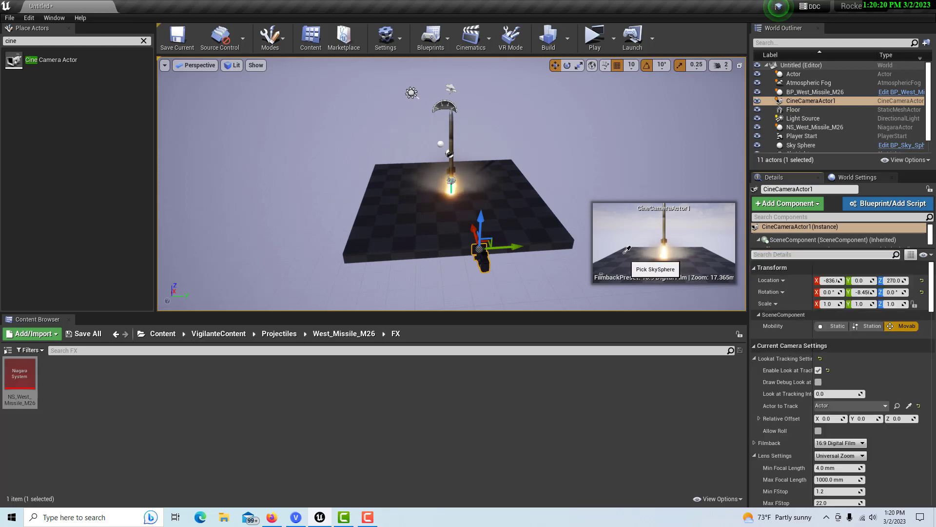
pyautogui.scroll(-3, 840, 465)
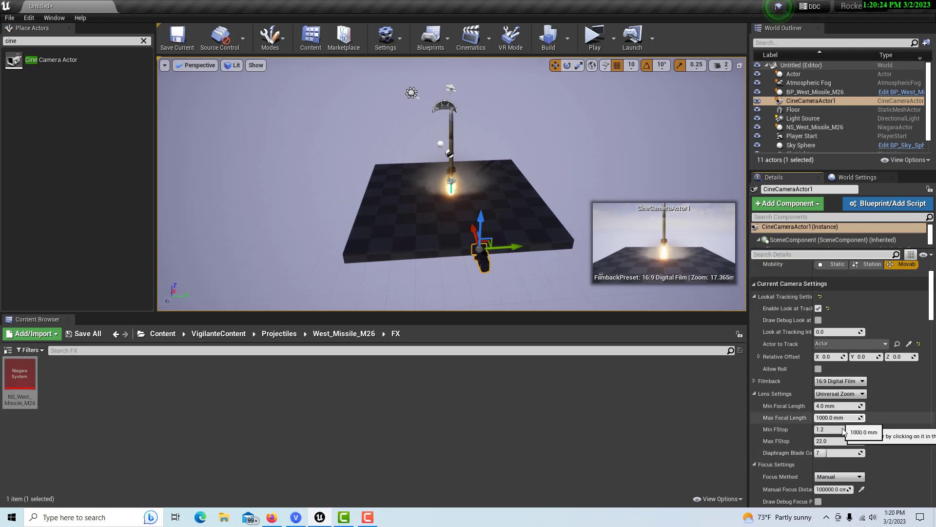
pyautogui.scroll(-3, 841, 439)
pyautogui.scroll(-3, 840, 443)
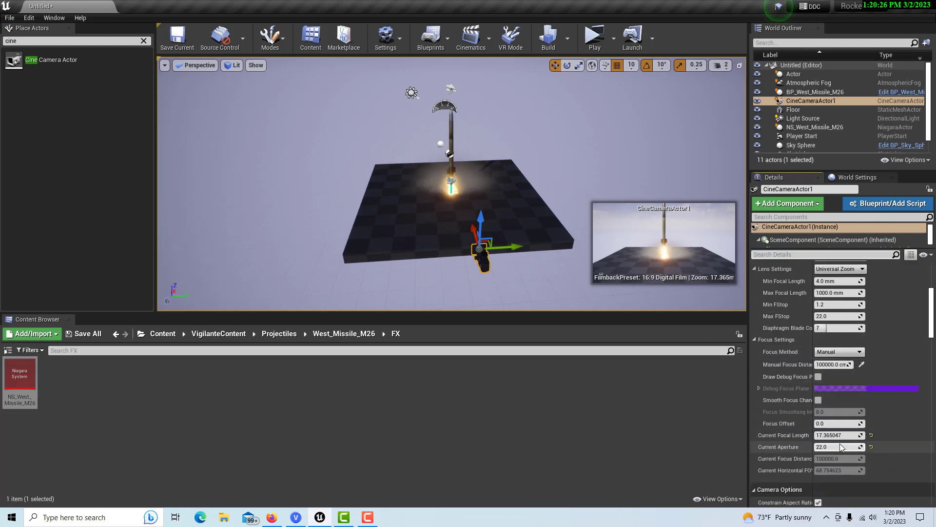
pyautogui.moveTo(836, 435); pyautogui.dragTo(829, 435)
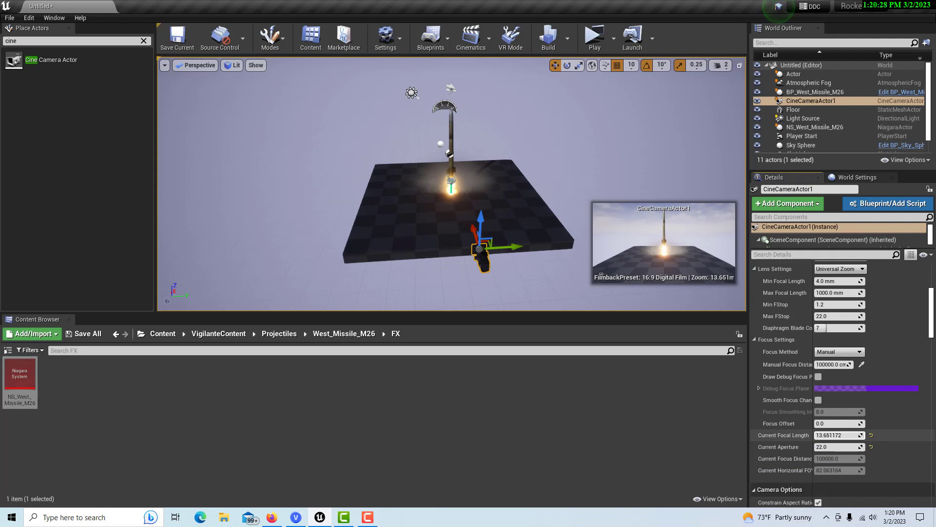
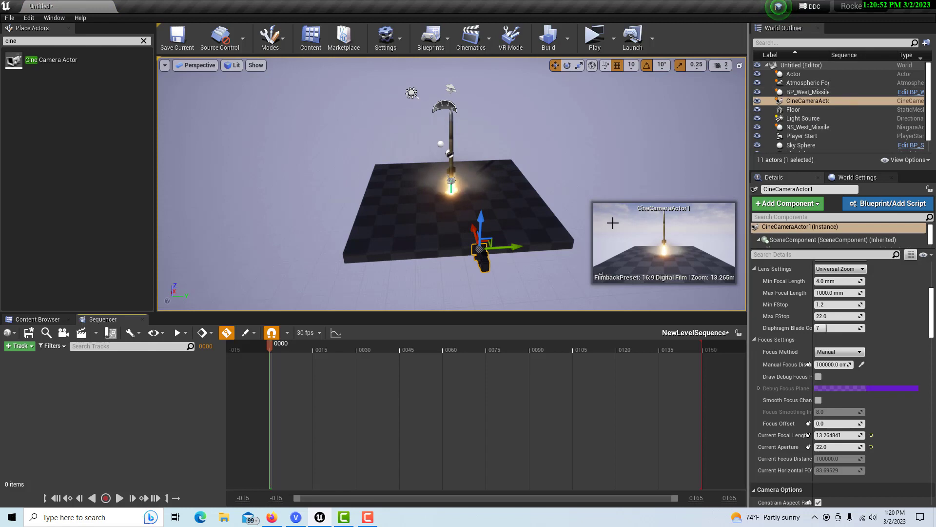
# Add CineCameraActor1 to the level sequence and collapse its tracks.
pyautogui.click(18, 345)
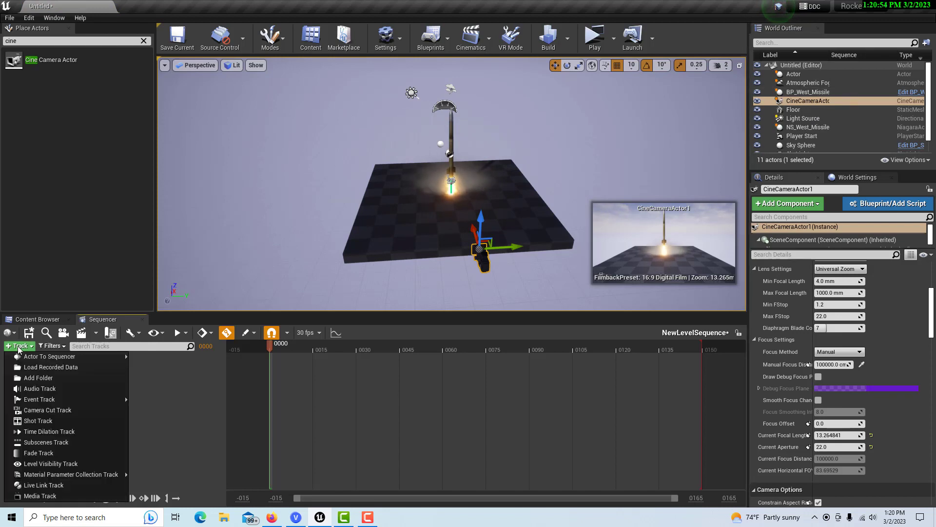
pyautogui.moveTo(27, 355)
pyautogui.click(151, 357)
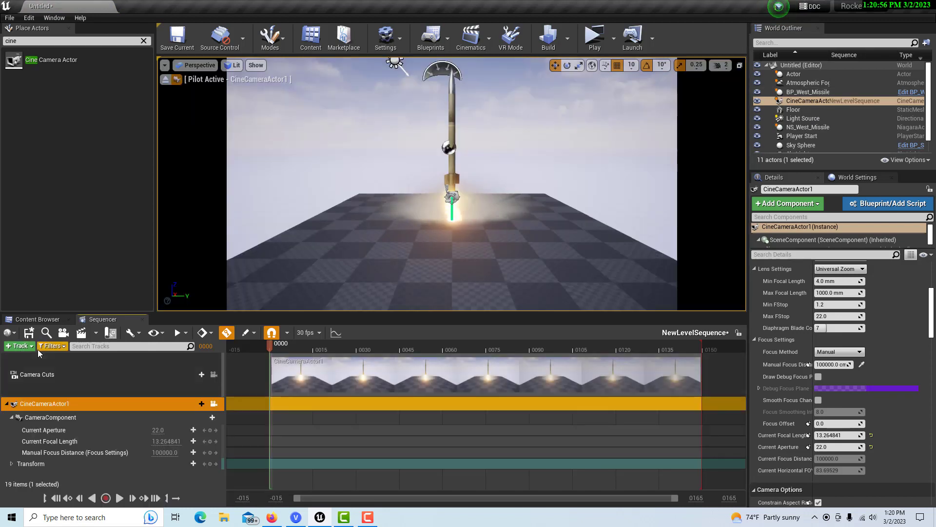
pyautogui.click(7, 404)
# Add the empty Actor, BP_West_Missile_M26 and NS_West_Missile_M26 to the level sequence.
pyautogui.click(17, 346)
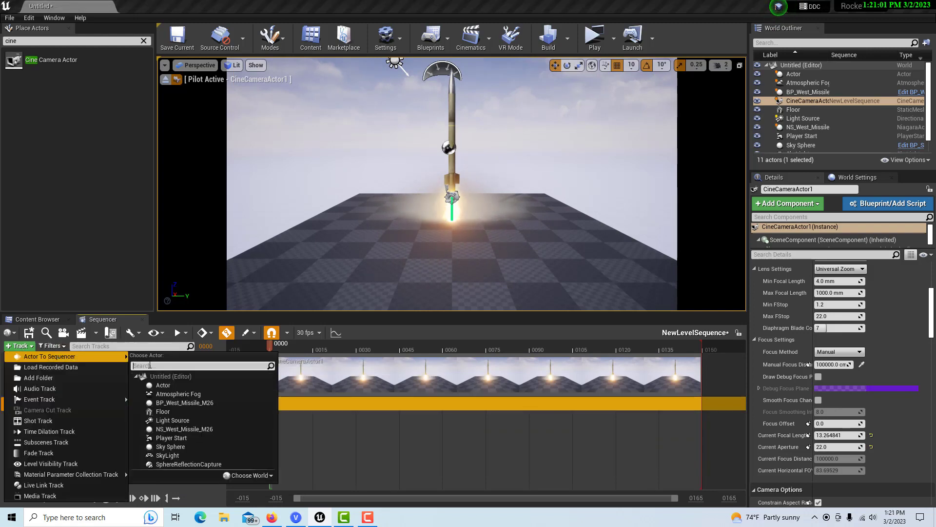
pyautogui.moveTo(124, 362)
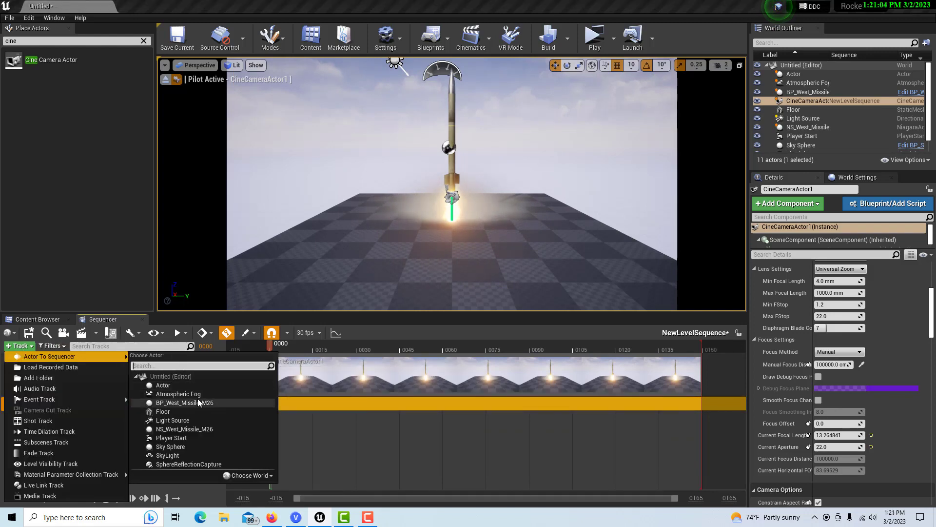
pyautogui.click(180, 386)
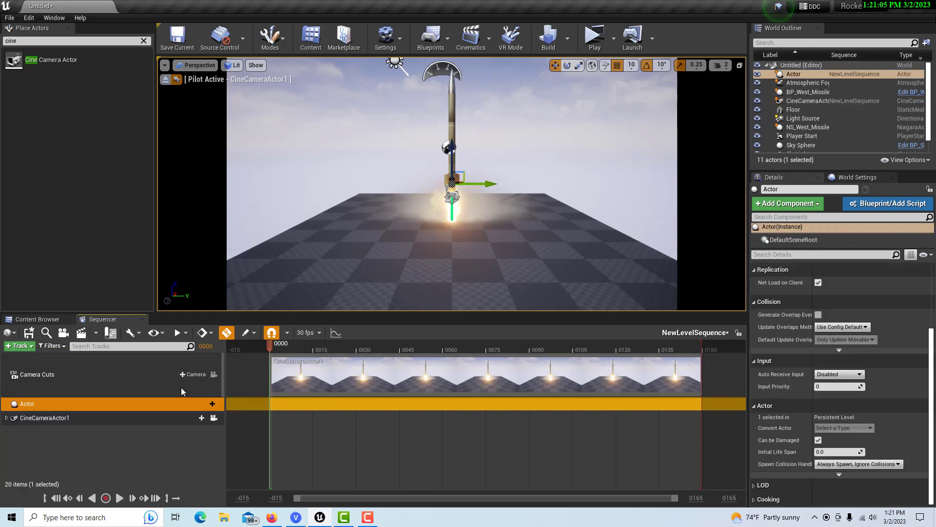
pyautogui.click(20, 346)
pyautogui.moveTo(98, 357)
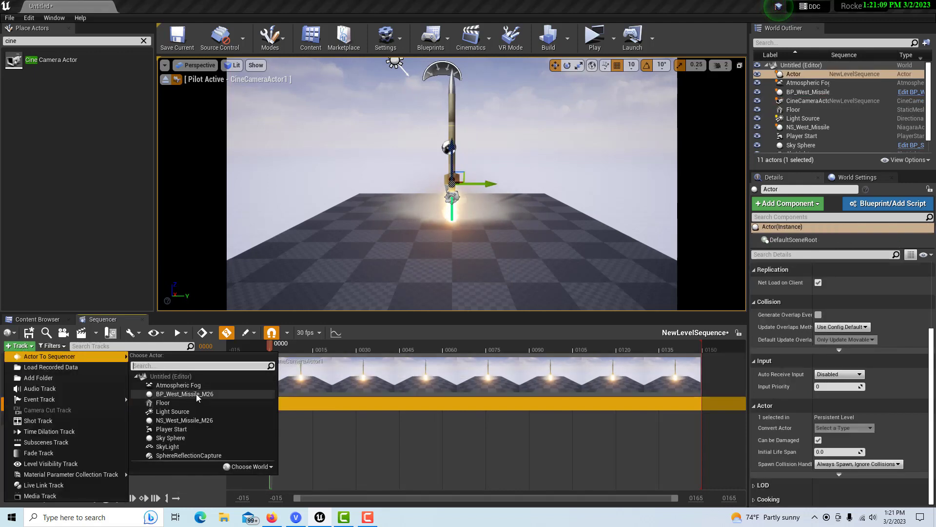
pyautogui.click(196, 397)
pyautogui.click(20, 346)
pyautogui.moveTo(118, 361)
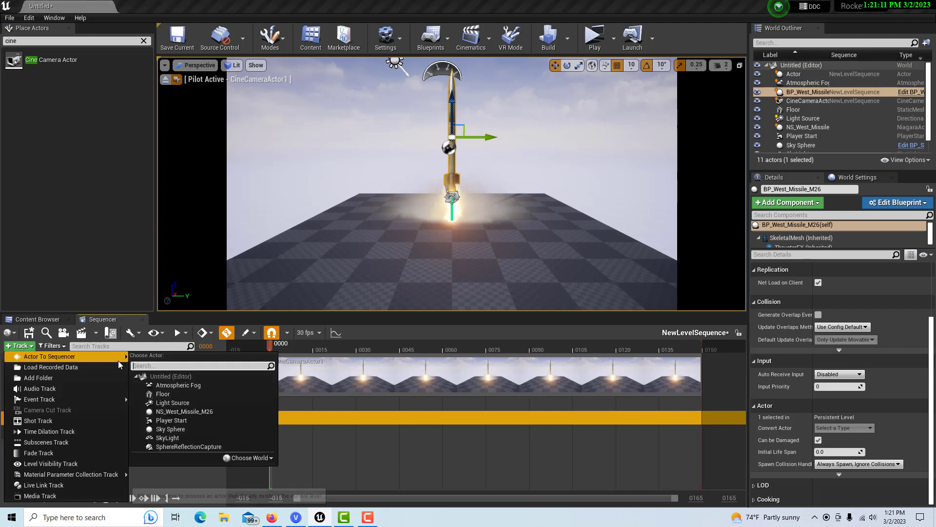
pyautogui.click(172, 412)
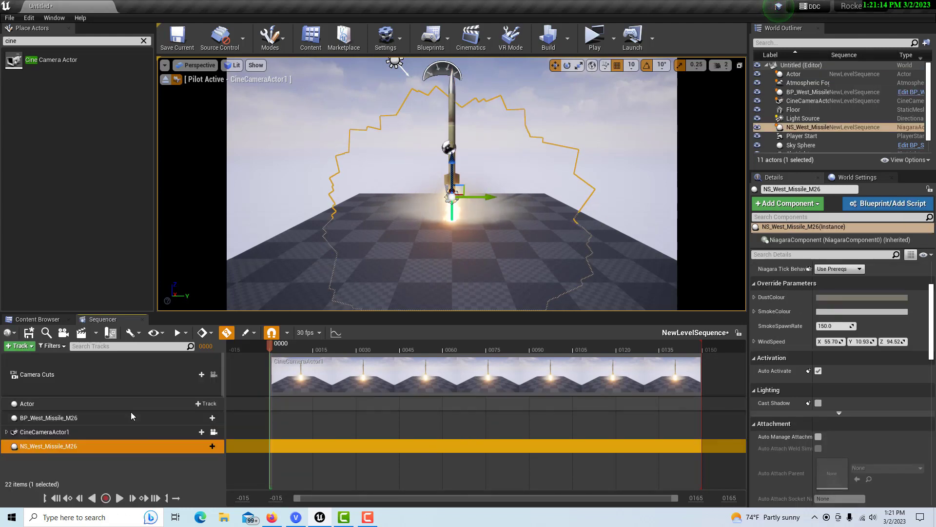
pyautogui.click(6, 432)
pyautogui.click(7, 433)
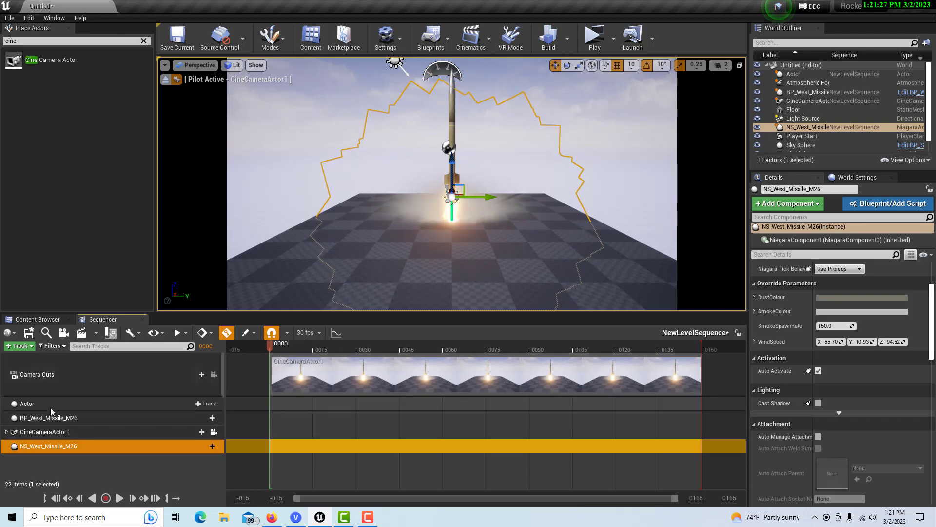
# Give BP_West_Missile_M26 and NS_West_Missile_M26 each an Attach track bound to the existing Actor.
pyautogui.click(207, 419)
pyautogui.moveTo(226, 299)
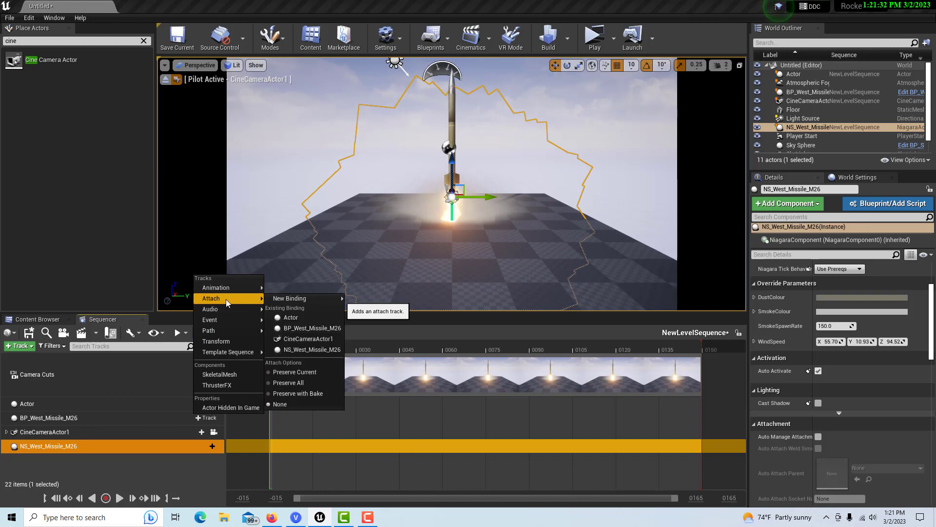
pyautogui.click(297, 317)
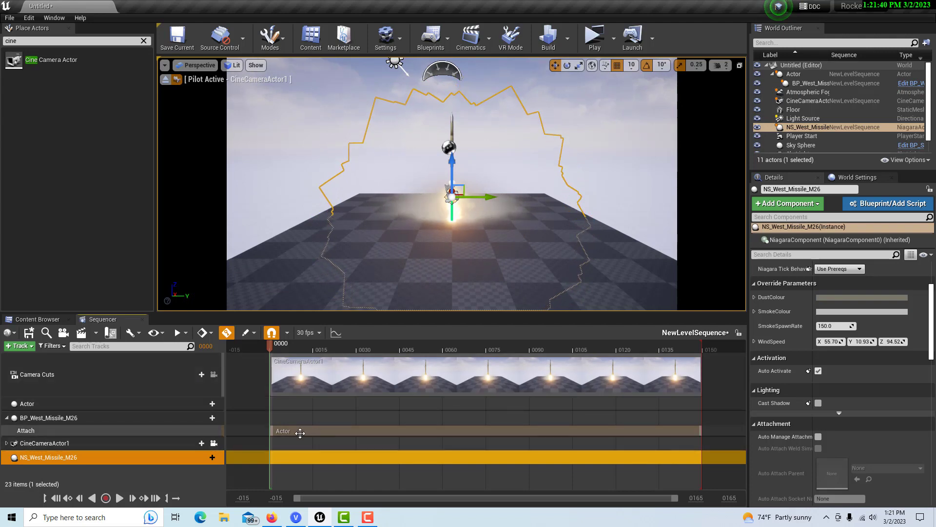
pyautogui.scroll(-1, 847, 116)
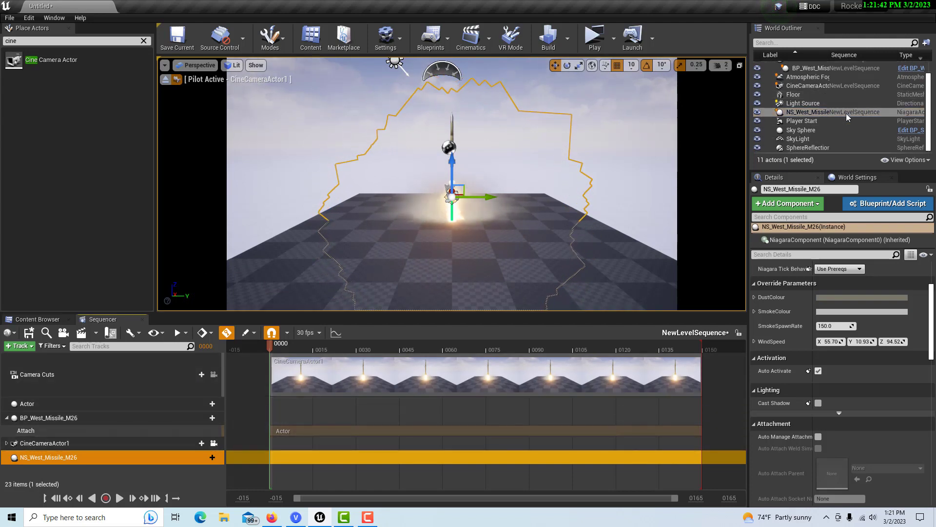
pyautogui.scroll(1, 847, 113)
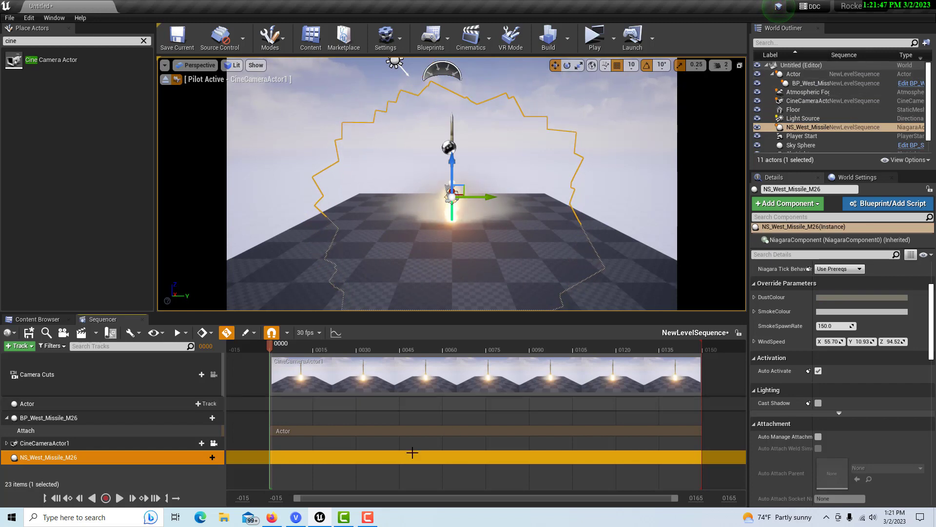
pyautogui.click(207, 457)
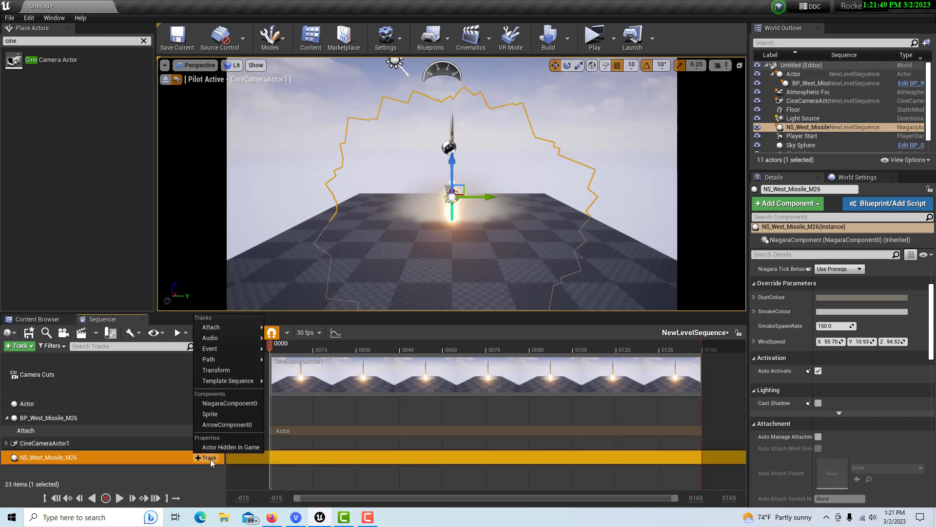
pyautogui.moveTo(224, 327)
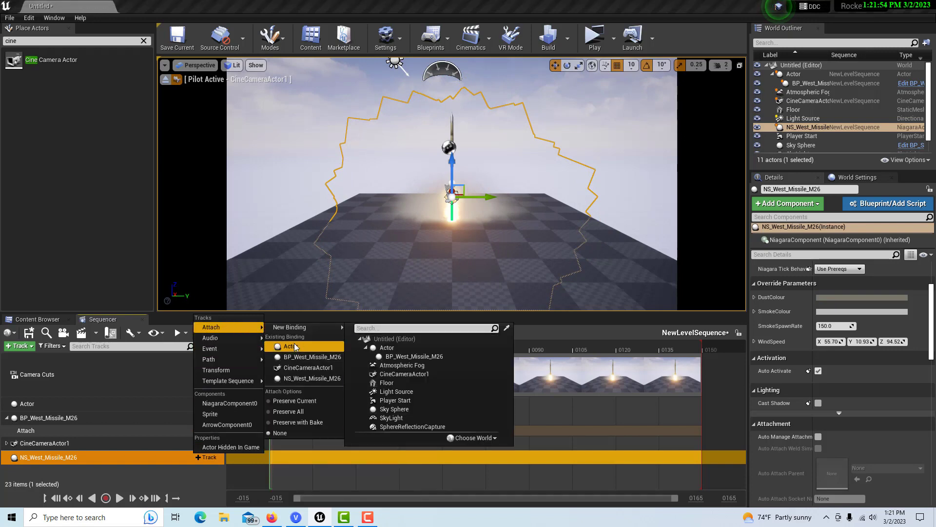
pyautogui.click(291, 346)
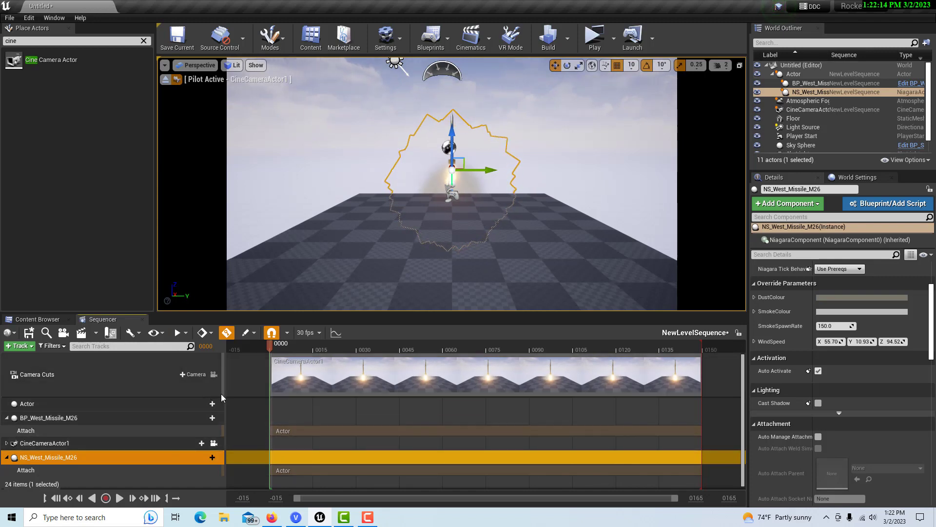
# Add a Transform track to the empty Actor in the sequence.
pyautogui.click(201, 403)
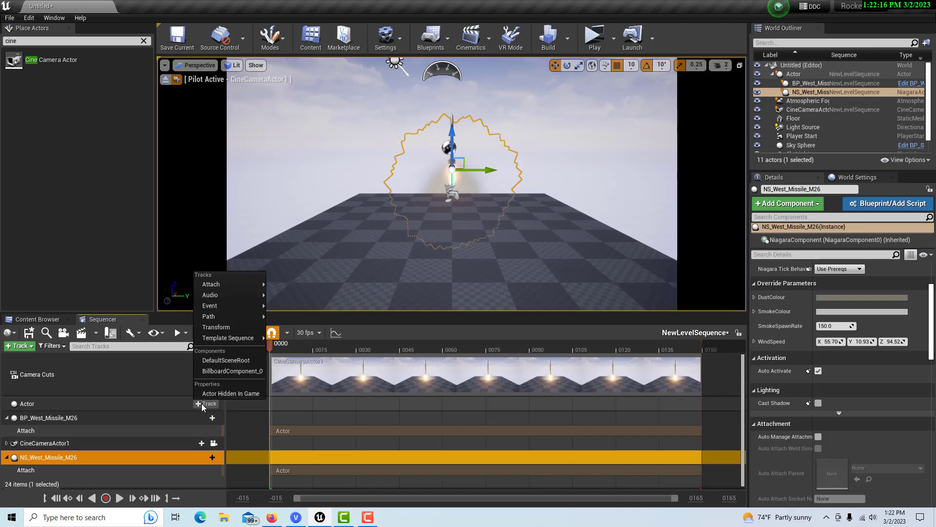
pyautogui.click(215, 327)
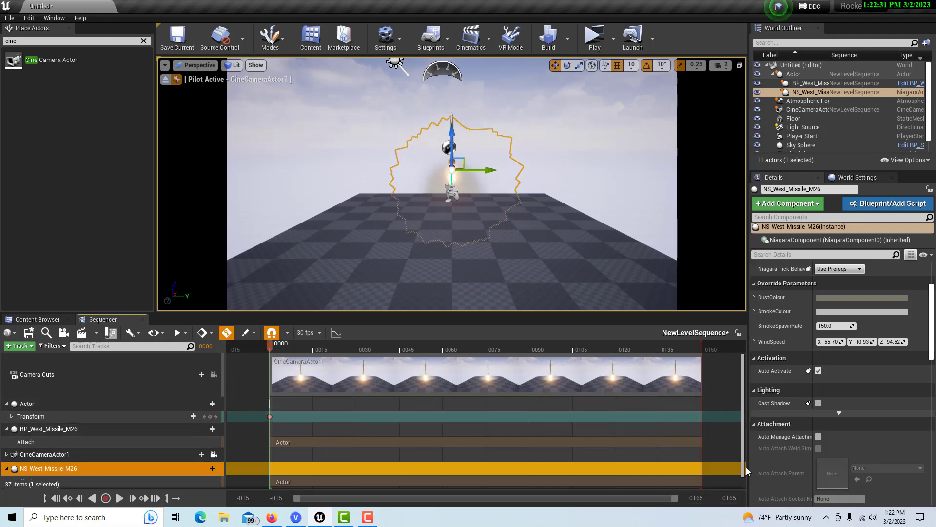
pyautogui.scroll(-1, 739, 468)
pyautogui.scroll(1, 734, 483)
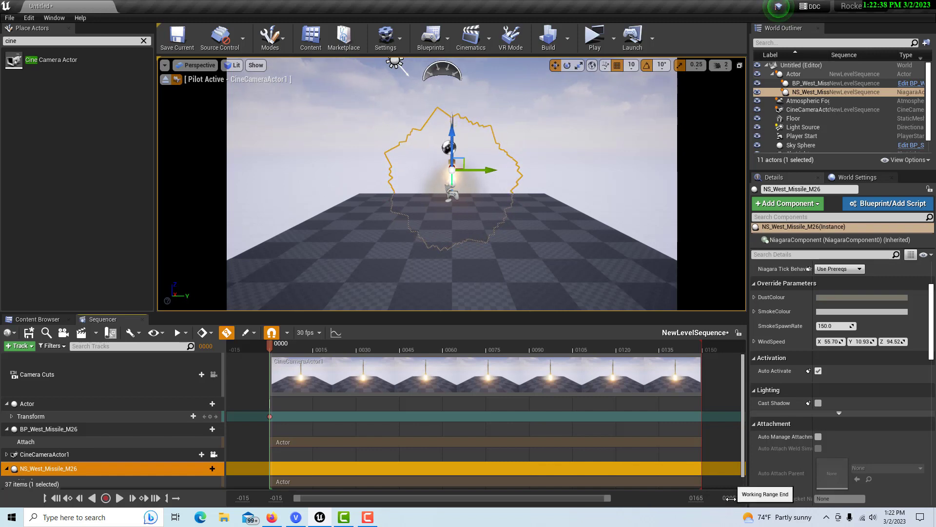
# Set the sequence's working range end to frame 400 and extend the playback end to frame 270.
pyautogui.write('400')
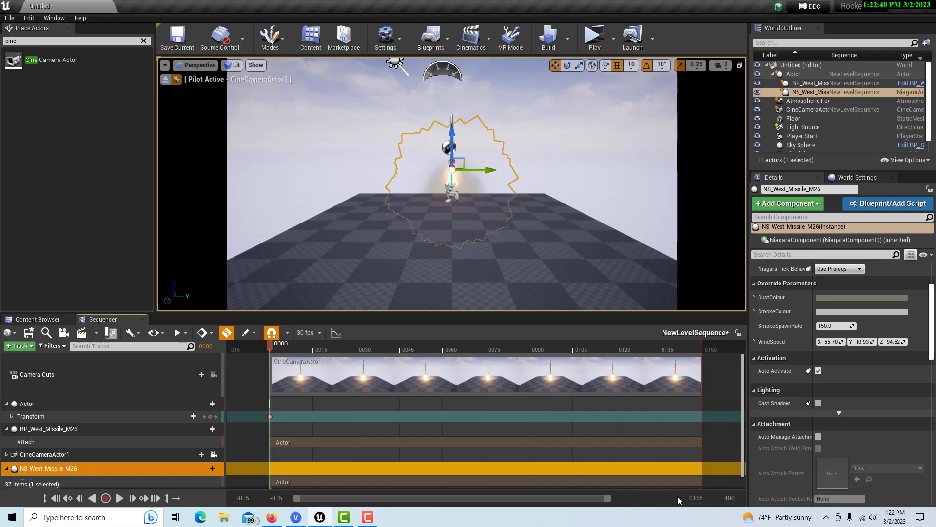
pyautogui.press('Return')
pyautogui.moveTo(458, 497); pyautogui.dragTo(610, 498)
pyautogui.moveTo(429, 347); pyautogui.dragTo(645, 348)
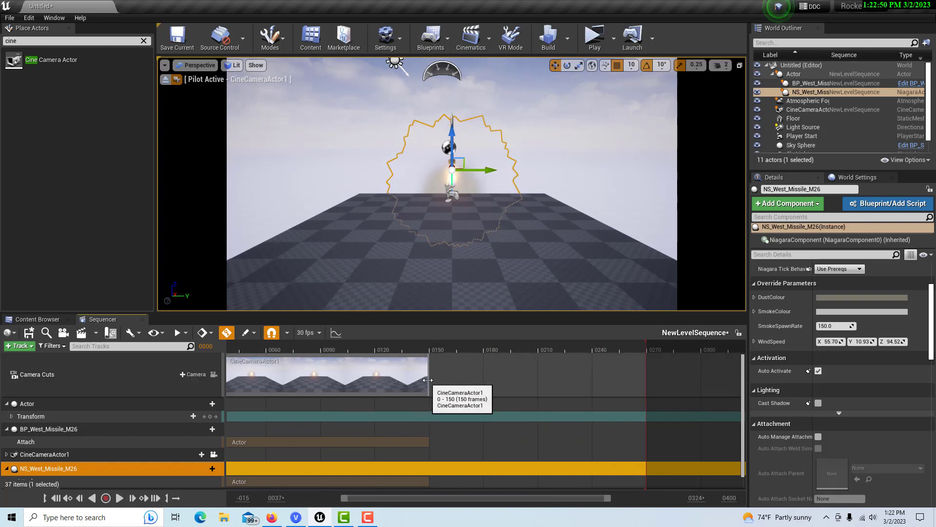
# Extend the CineCameraActor1 camera cut and the Attach sections of BP_West_Missile_M26 and NS_West_Missile_M26 to frame 270.
pyautogui.moveTo(470, 378); pyautogui.dragTo(605, 403)
pyautogui.moveTo(429, 442); pyautogui.dragTo(646, 442)
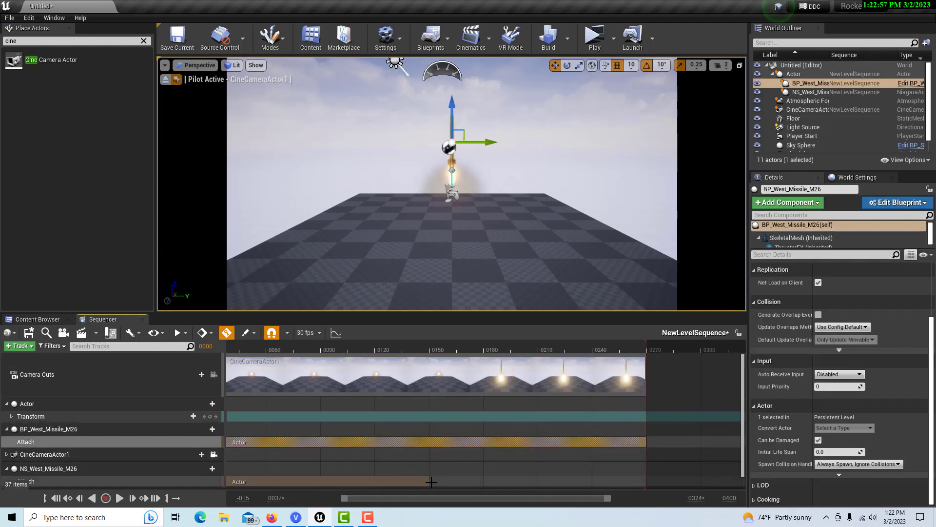
pyautogui.moveTo(431, 481); pyautogui.dragTo(637, 475)
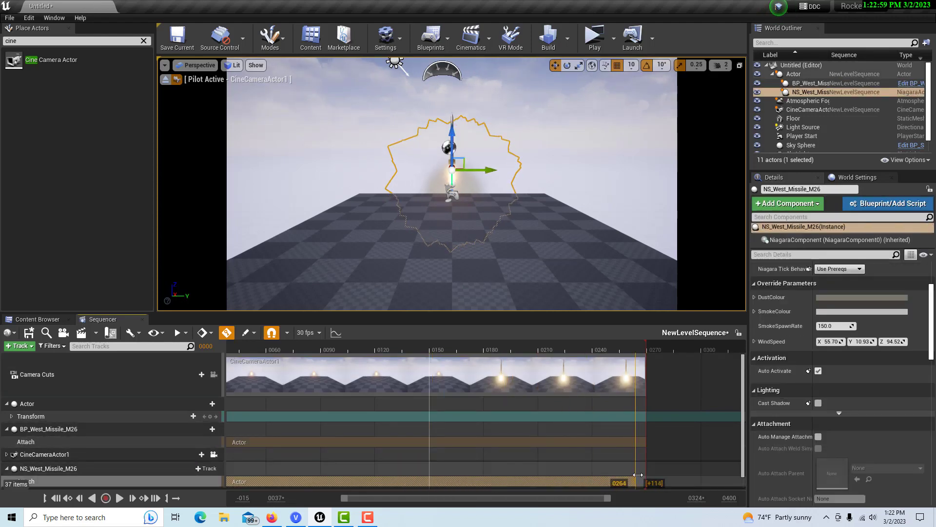
pyautogui.scroll(-1, 393, 441)
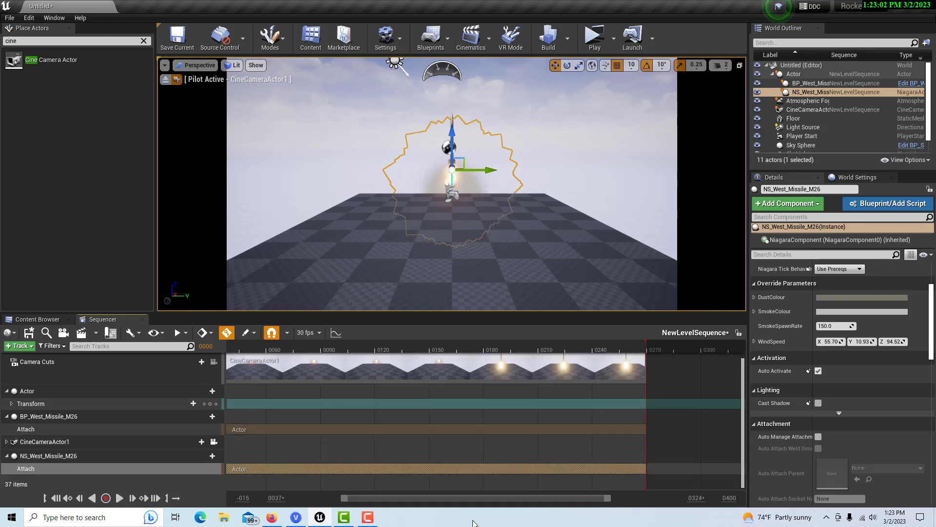
# At frame 269, raise the empty Actor's Z location to about 9132 and add a Transform key for it.
pyautogui.moveTo(341, 498); pyautogui.dragTo(295, 497)
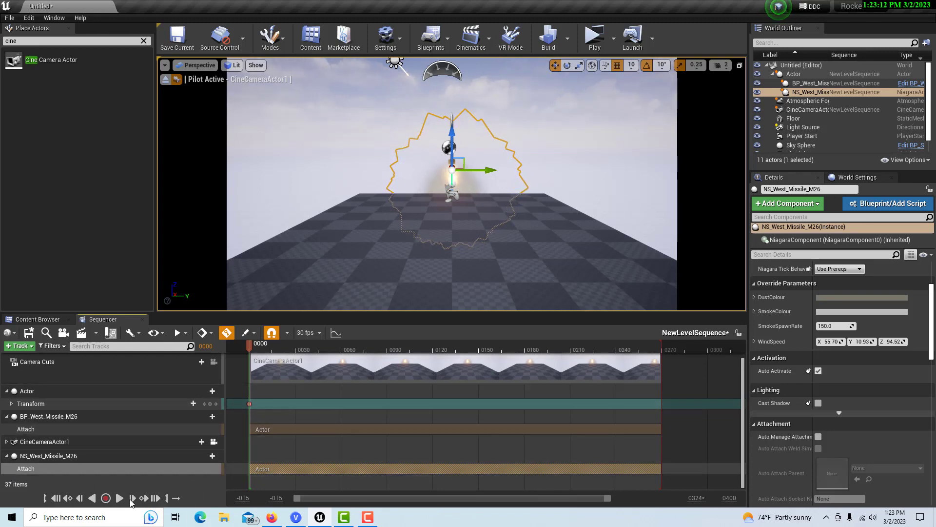
pyautogui.click(155, 498)
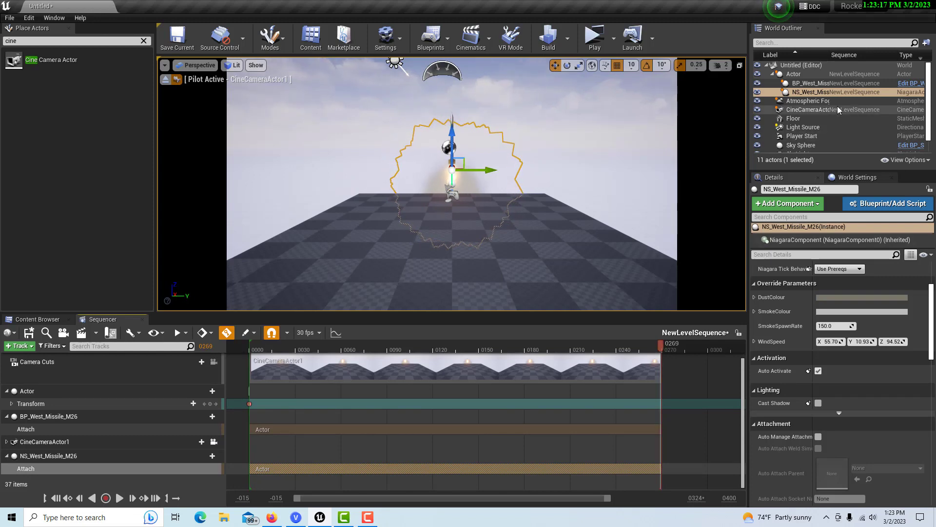
pyautogui.click(811, 75)
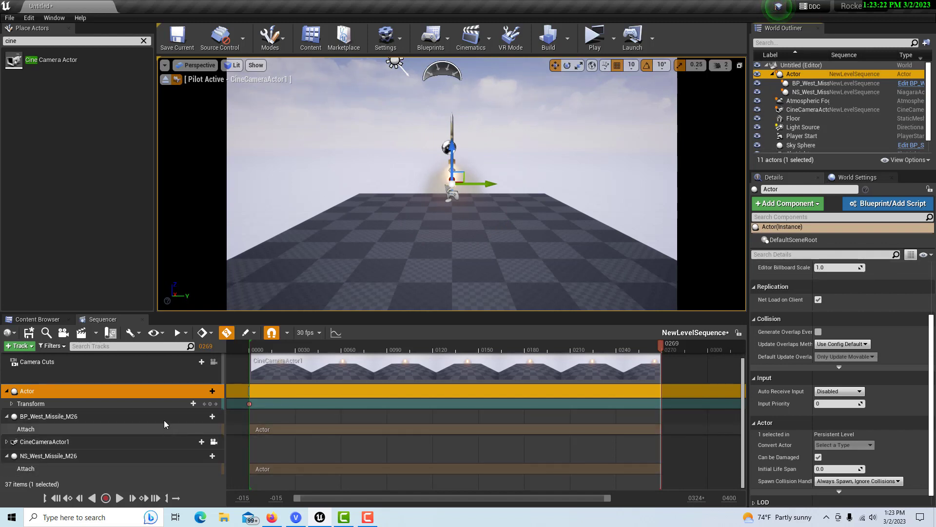
pyautogui.click(139, 402)
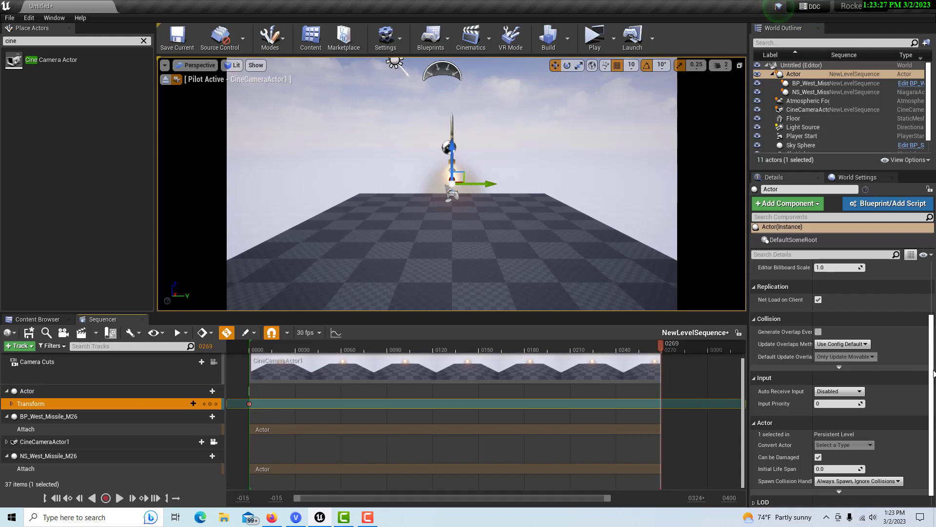
pyautogui.scroll(3, 934, 373)
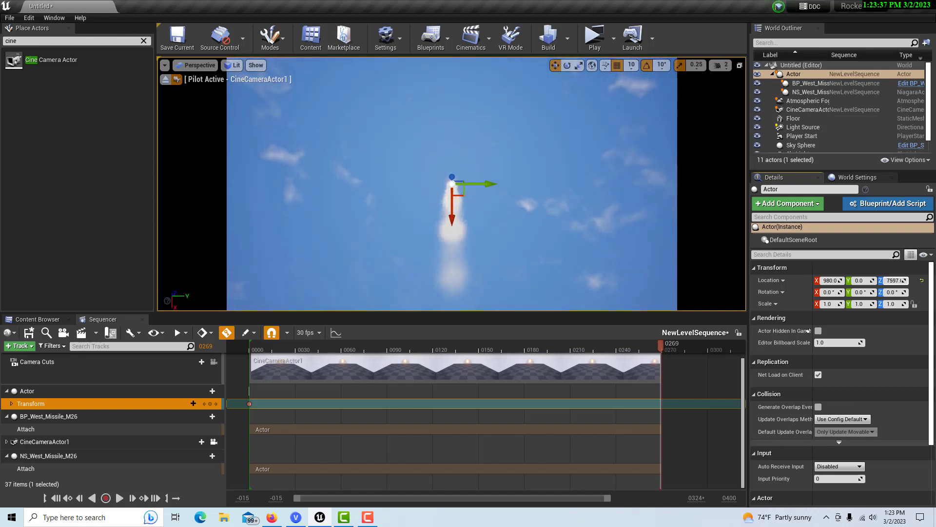
pyautogui.press('Return')
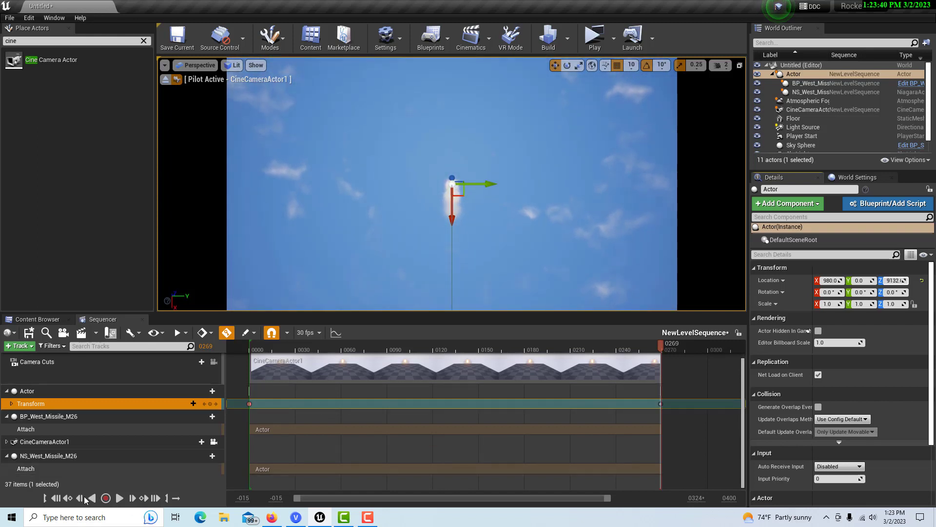
# Play the sequence from frame 0 to check the rocket's climb, pausing before the end.
pyautogui.click(56, 498)
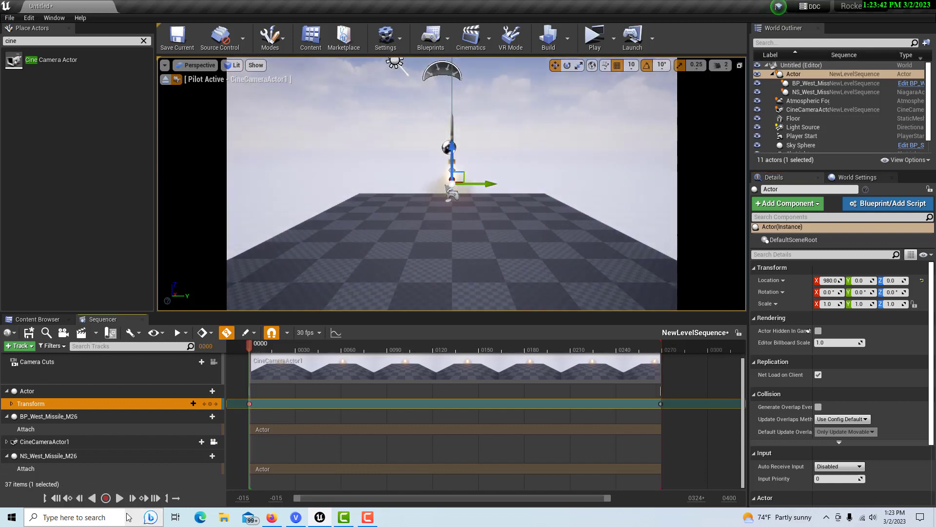
pyautogui.click(120, 498)
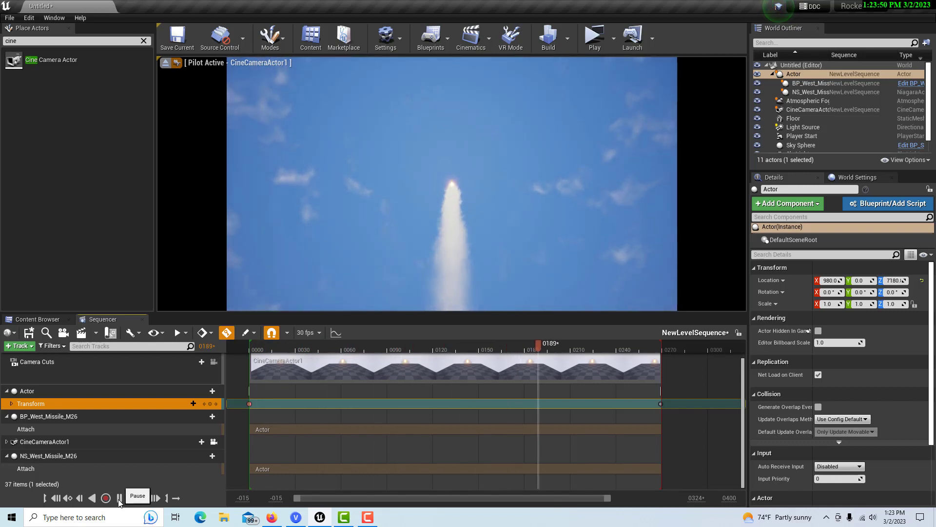
pyautogui.click(120, 498)
# Collapse the Actor and BP_West_Missile_M26 tracks, expand CineCameraActor1's tracks and key its Transform at frame 0.
pyautogui.click(6, 416)
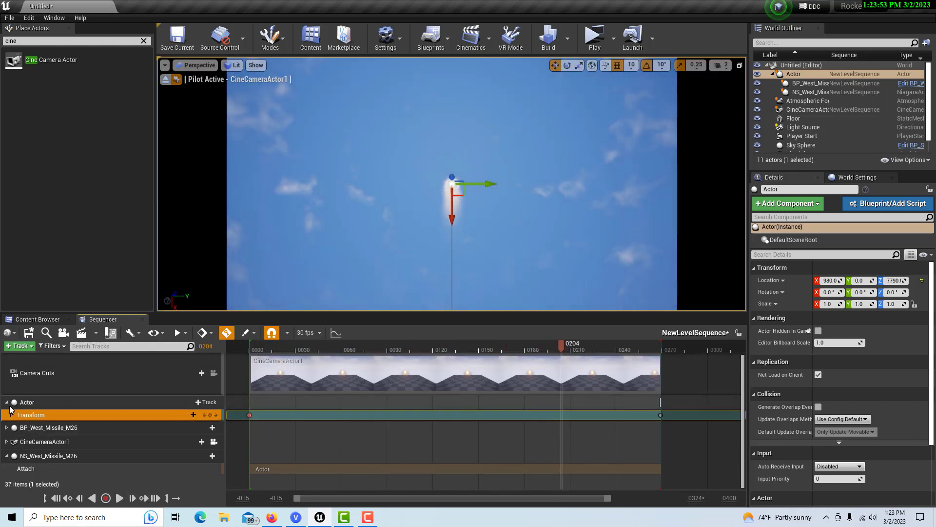
pyautogui.click(7, 390)
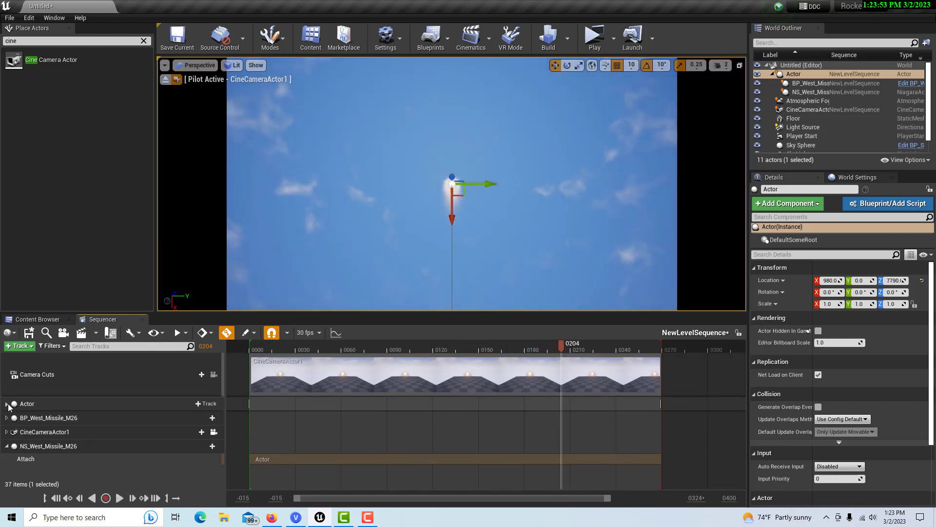
pyautogui.click(7, 432)
pyautogui.scroll(-2, 193, 456)
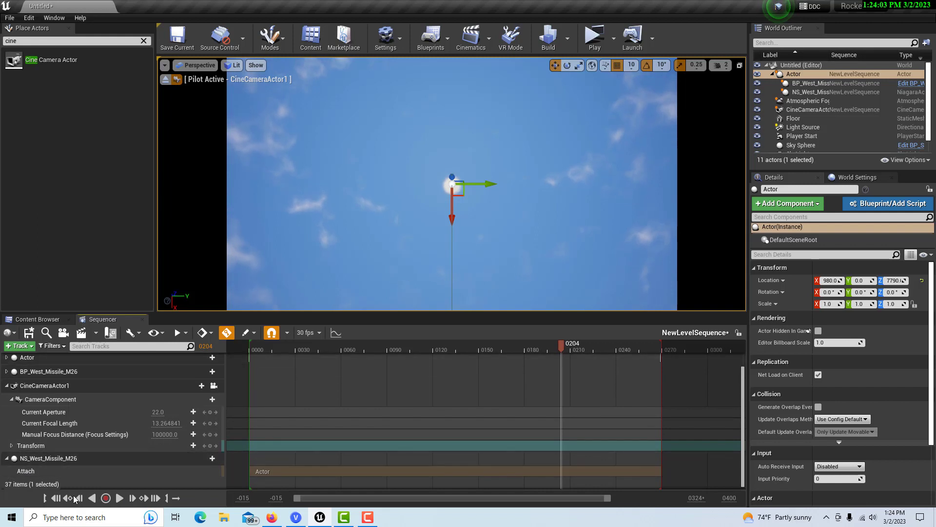
pyautogui.click(57, 497)
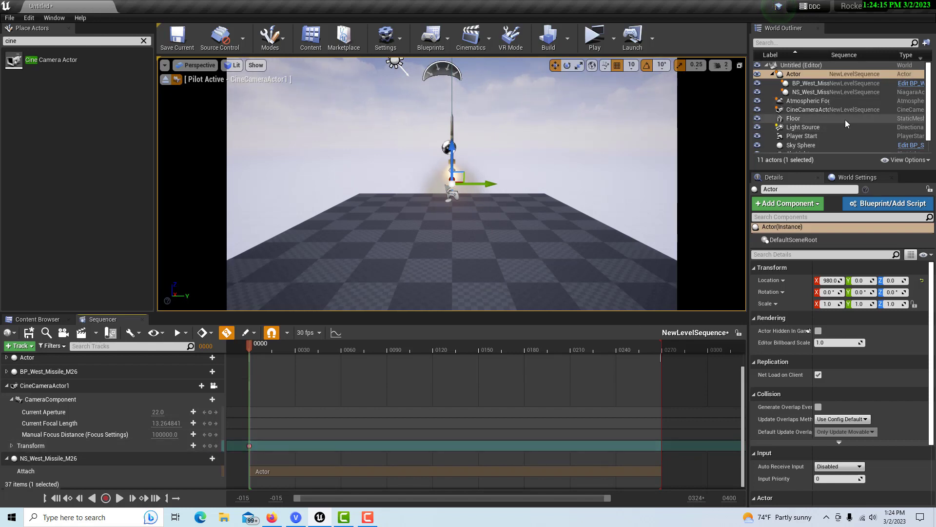
# At frame 269, raise CineCameraActor1's Z location to about 7363 and key its Transform.
pyautogui.click(829, 109)
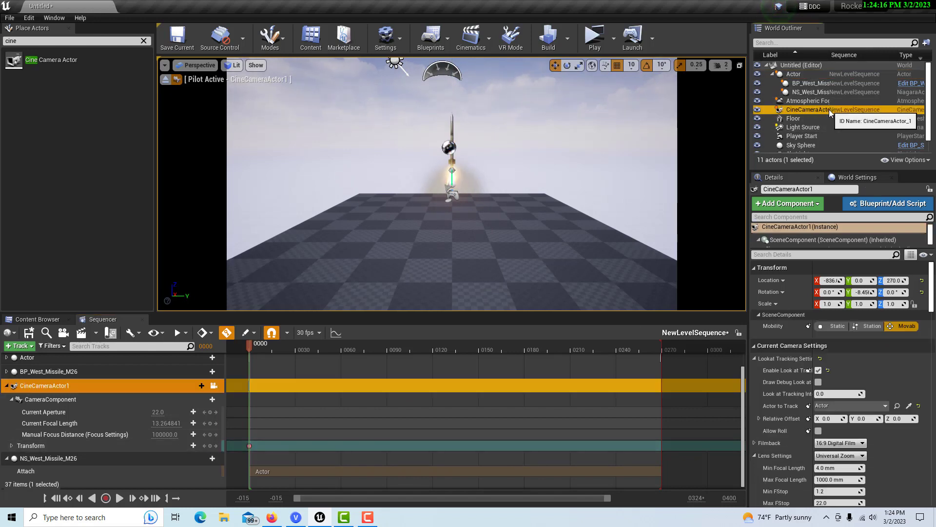
pyautogui.click(157, 446)
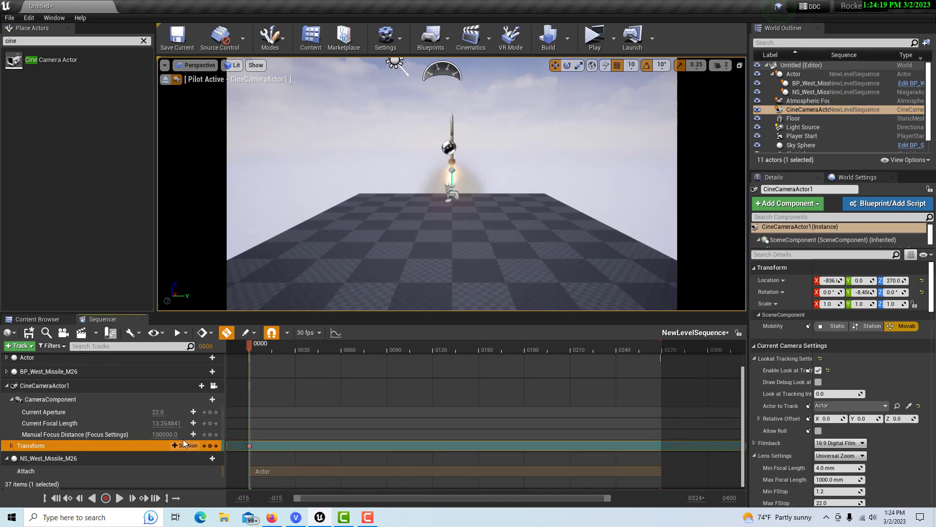
pyautogui.click(156, 498)
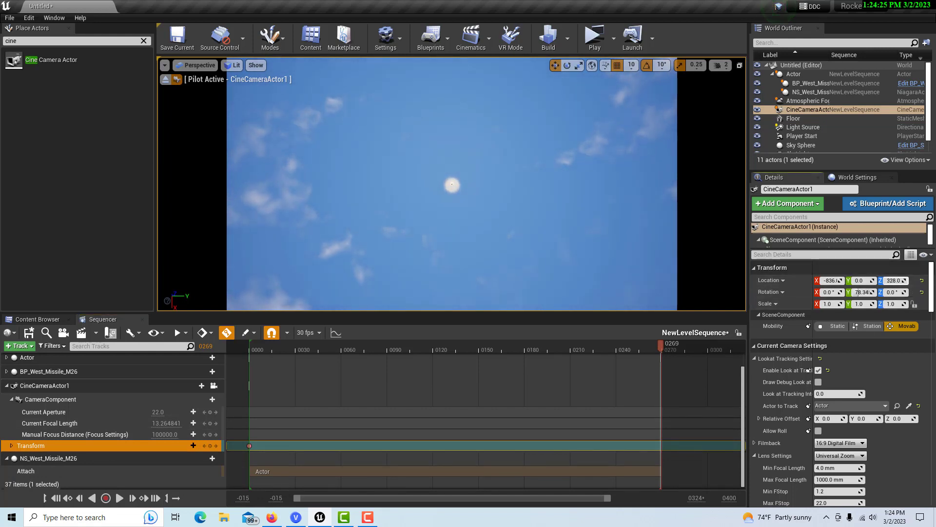
pyautogui.moveTo(895, 281); pyautogui.dragTo(909, 280)
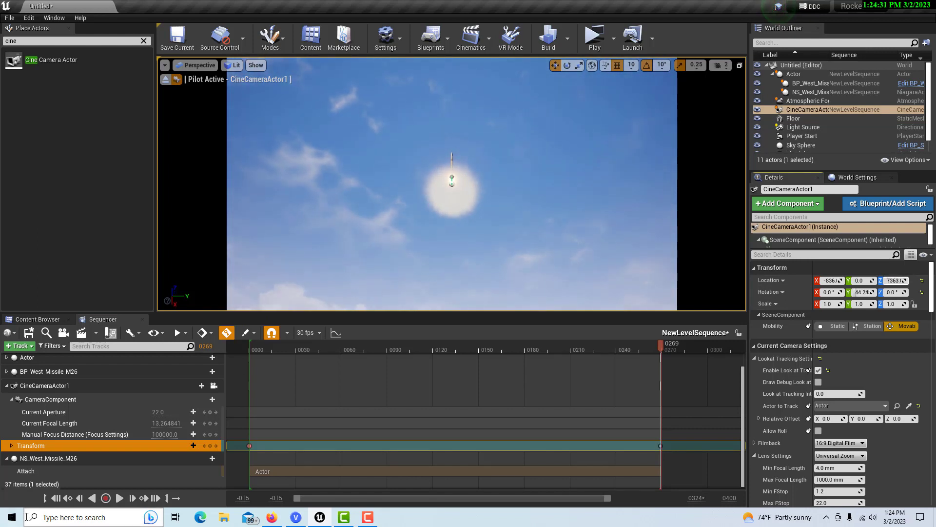
# Play the launch from frame 0 to review the rising camera's tracking of the rocket, then return to the start.
pyautogui.click(61, 498)
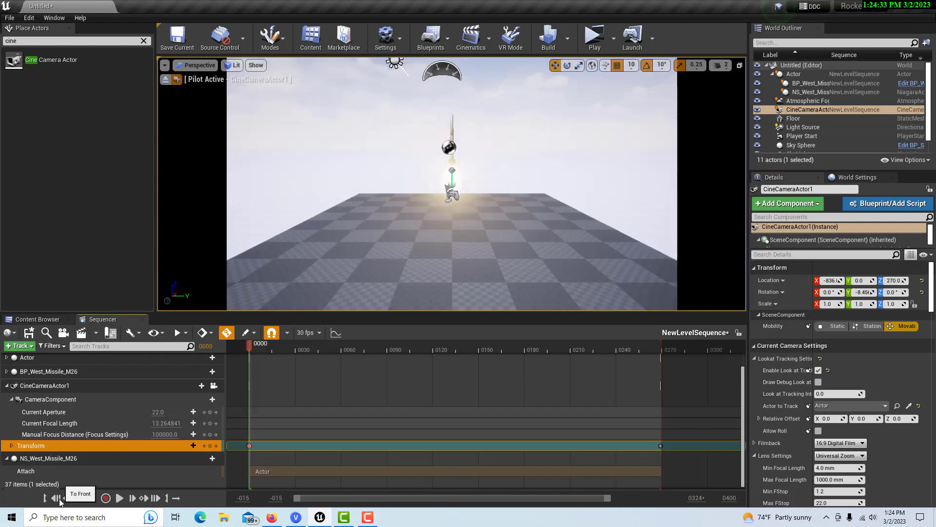
pyautogui.click(122, 499)
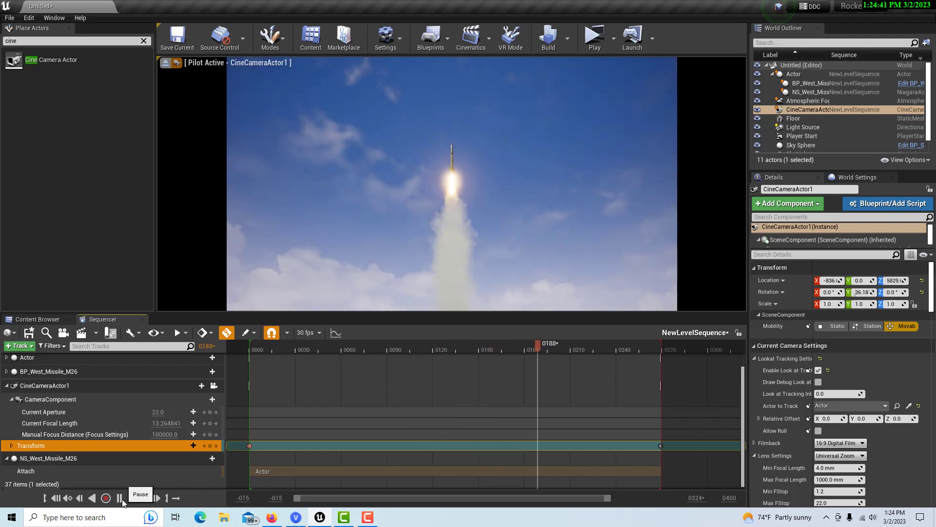
pyautogui.click(123, 501)
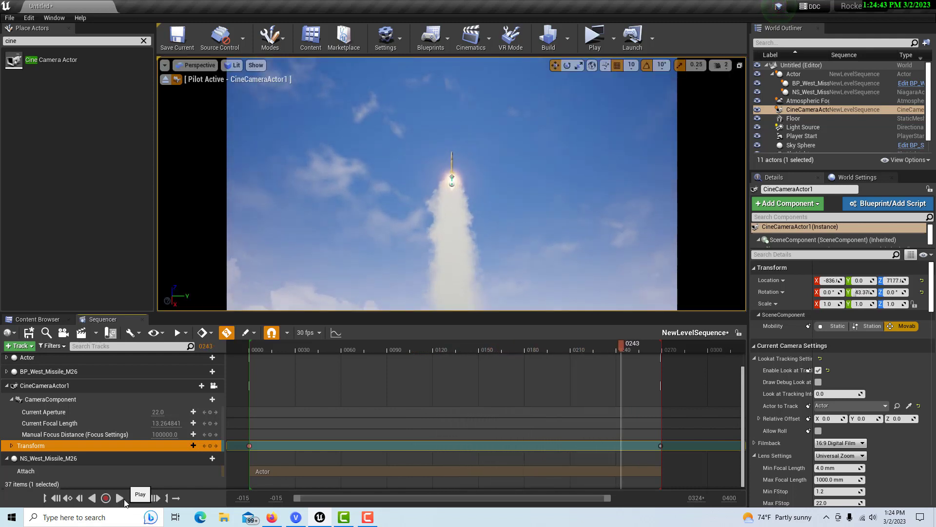
pyautogui.click(63, 499)
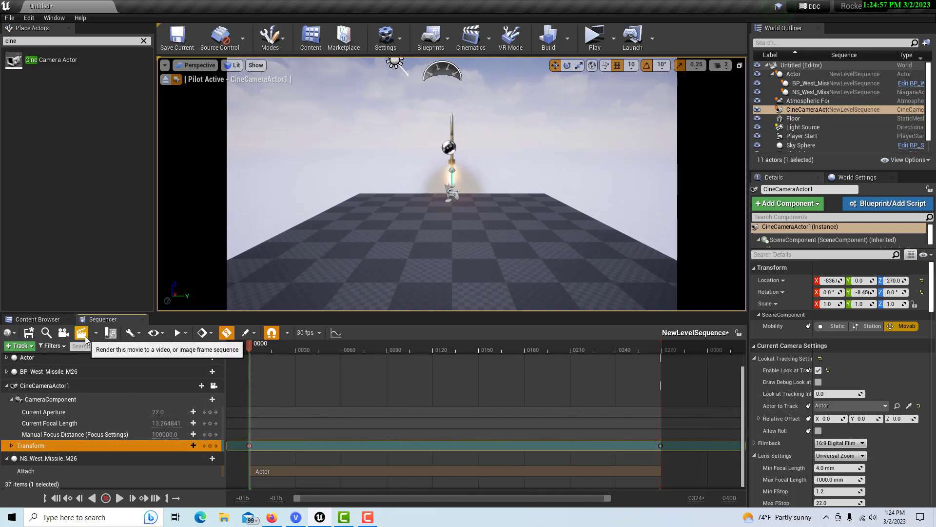
# Bind the Camera Cuts track to the existing CineCameraActor1 and lock the viewport to the camera cuts.
pyautogui.click(214, 386)
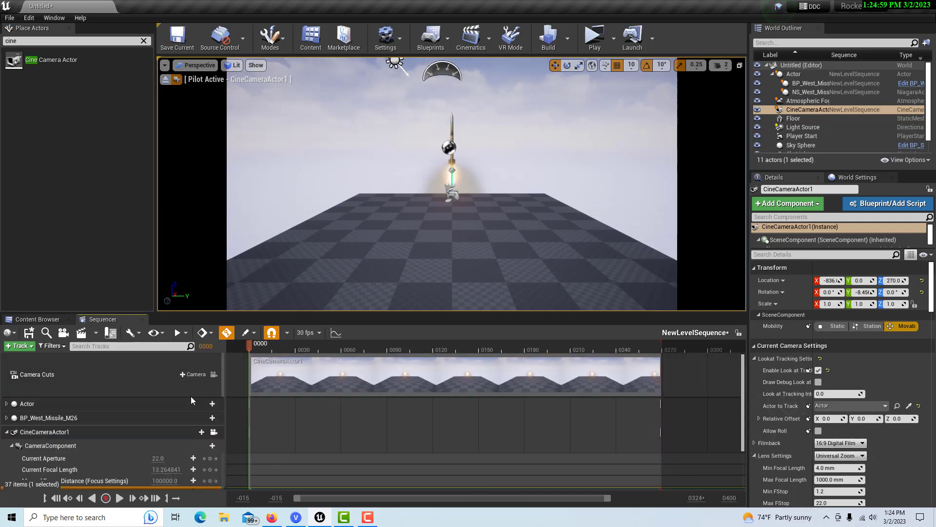
pyautogui.click(186, 374)
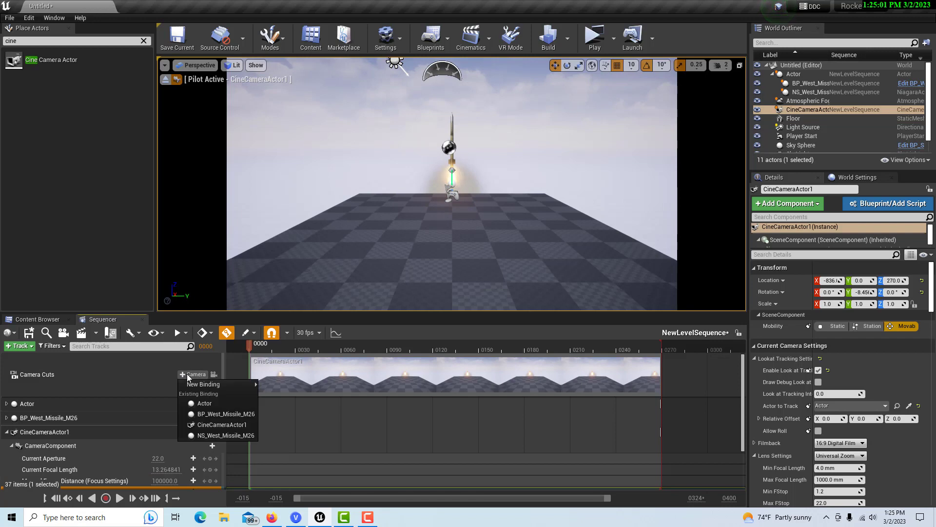
pyautogui.click(214, 425)
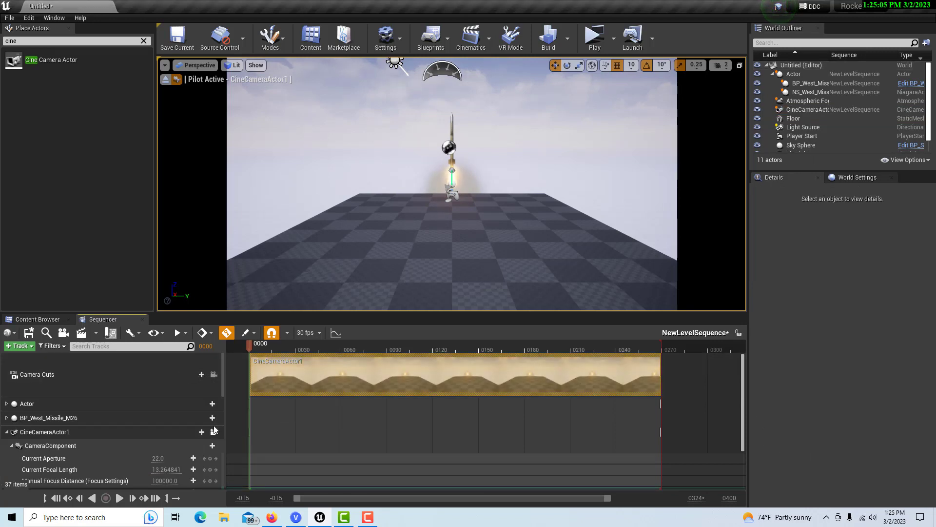
pyautogui.click(214, 375)
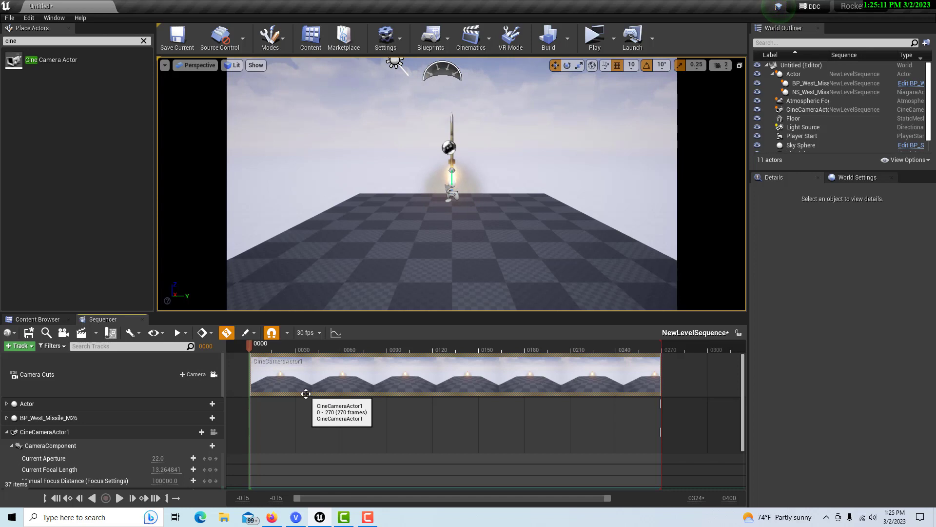
# Render the sequence to a movie with the image output format Video Sequence (avi).
pyautogui.click(81, 332)
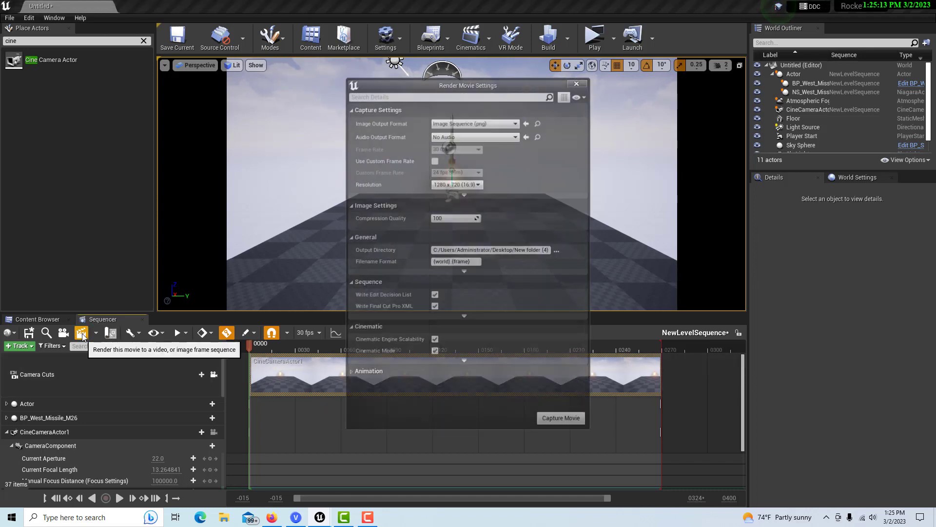
pyautogui.click(515, 121)
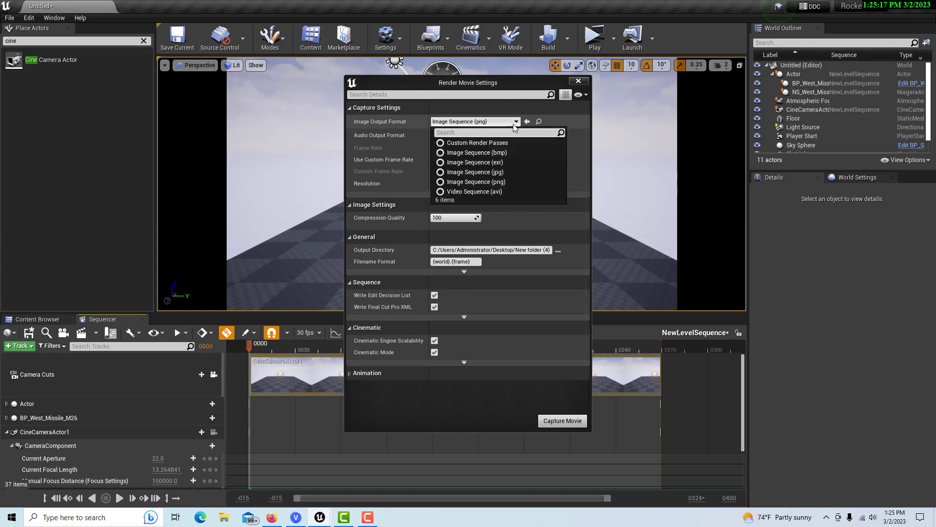
pyautogui.click(503, 190)
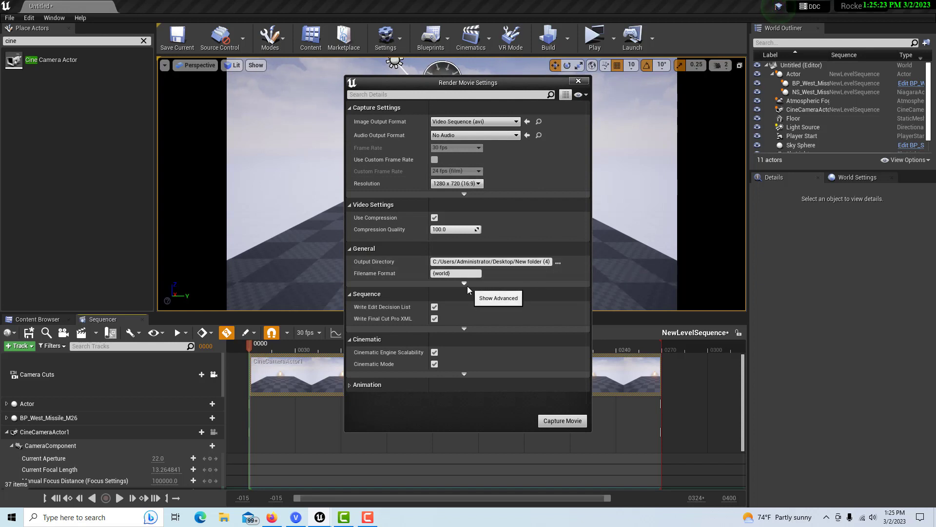
pyautogui.click(561, 422)
pyautogui.click(568, 349)
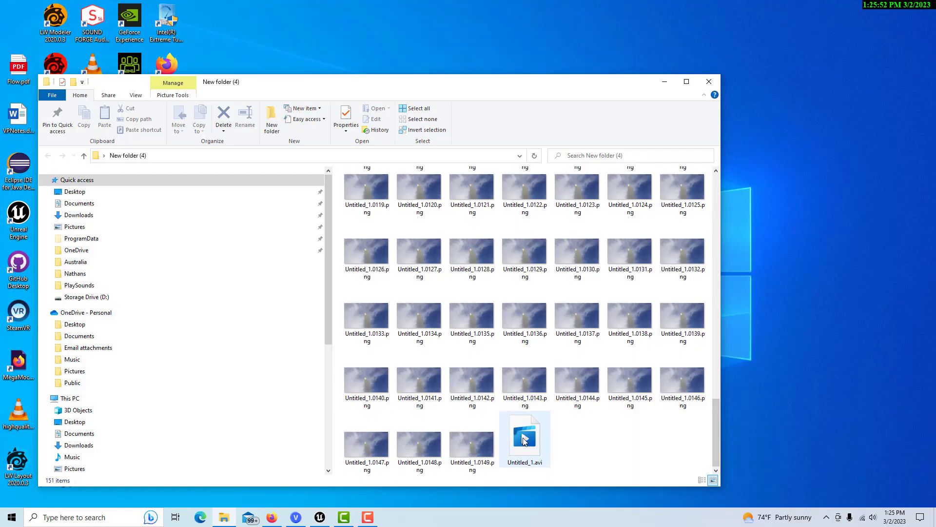
# Open the rendered Untitled_1.avi from New folder (4) in the video player.
pyautogui.rightClick(526, 441)
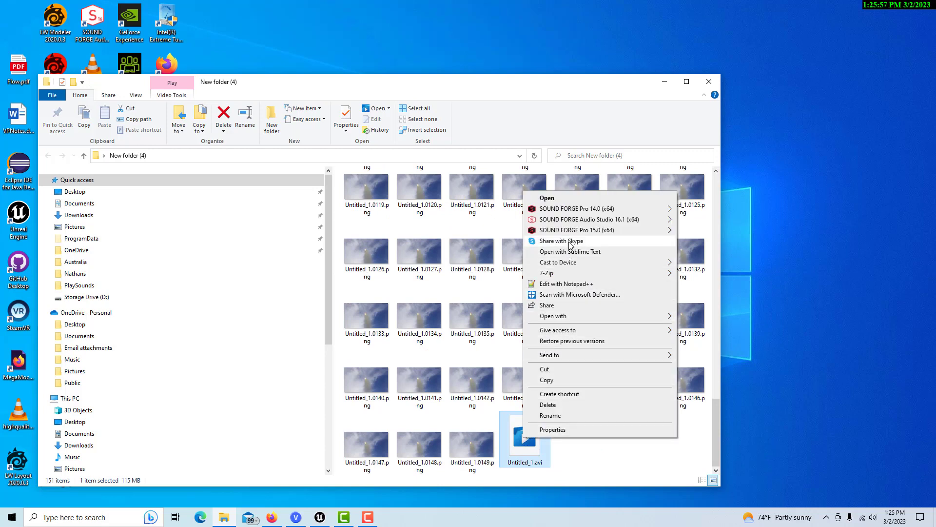
pyautogui.click(523, 449)
pyautogui.doubleClick(523, 449)
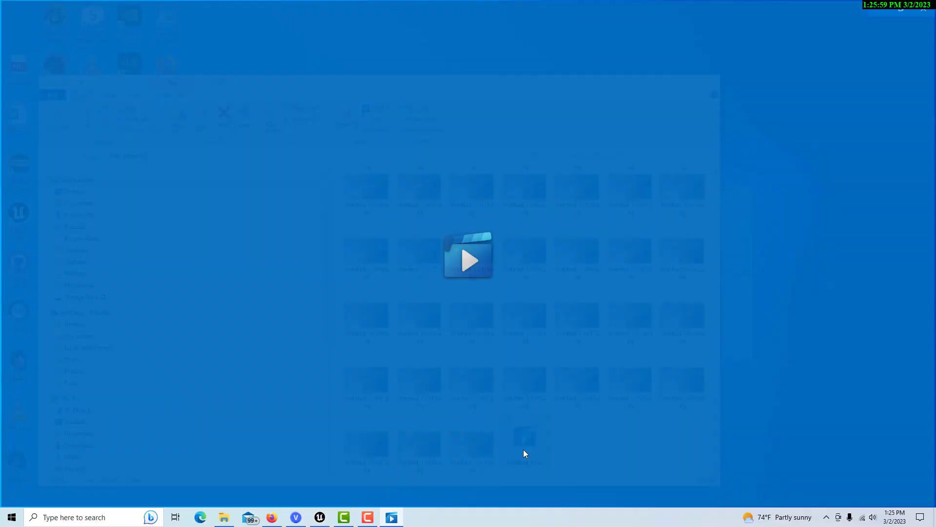